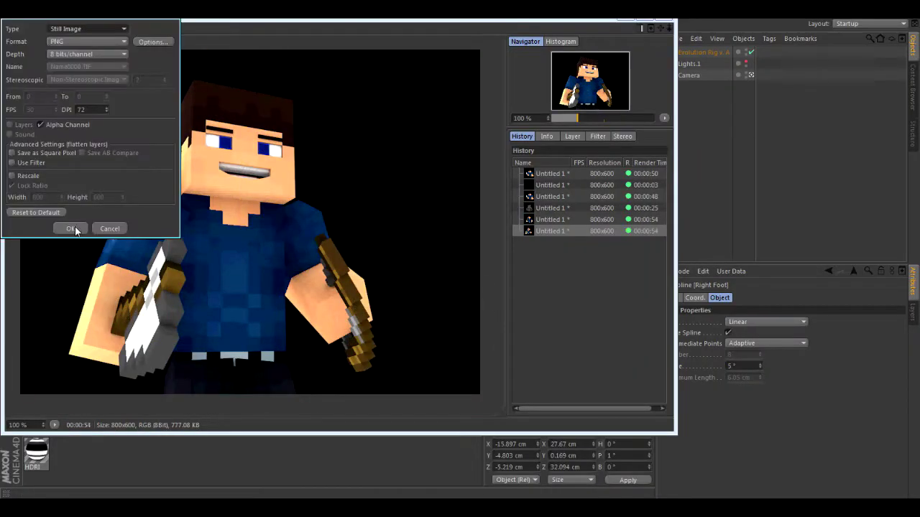
# Save the rendered Minecraft character as a PNG with alpha channel.
pyautogui.click(75, 227)
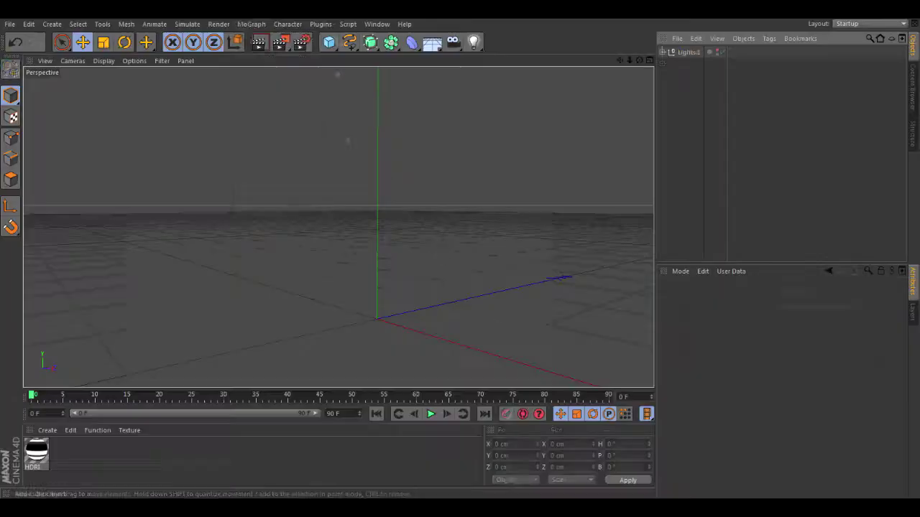
# Set the 3D 'Your Name' text's font to PEPSI.
pyautogui.click(809, 390)
pyautogui.scroll(10, 821, 298)
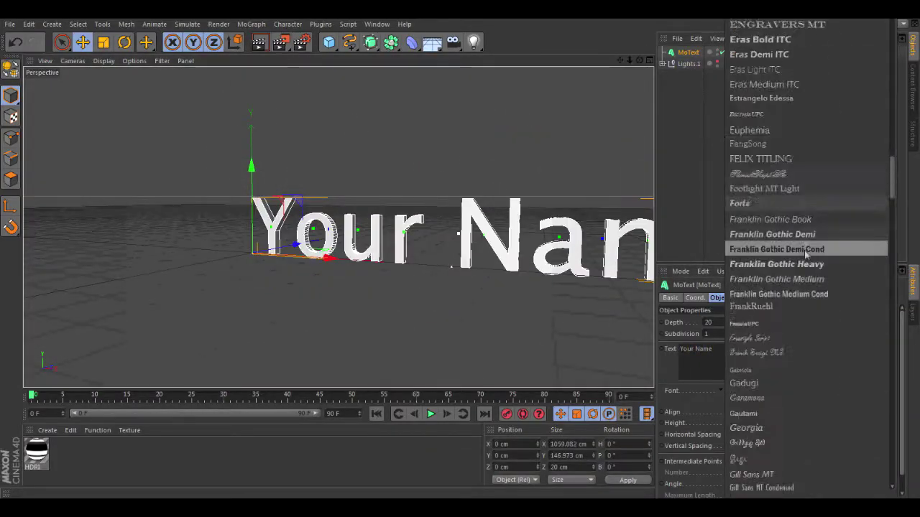
pyautogui.scroll(10, 821, 297)
pyautogui.click(791, 207)
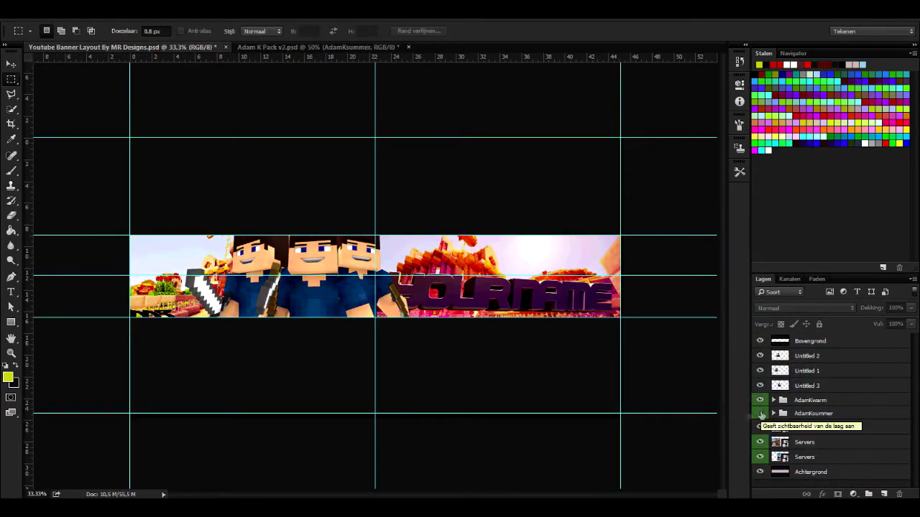
# Draw a rectangle over the whole banner, fill it with colour, and rasterize it.
pyautogui.moveTo(622, 327); pyautogui.dragTo(622, 328)
pyautogui.click(105, 31)
pyautogui.click(720, 161)
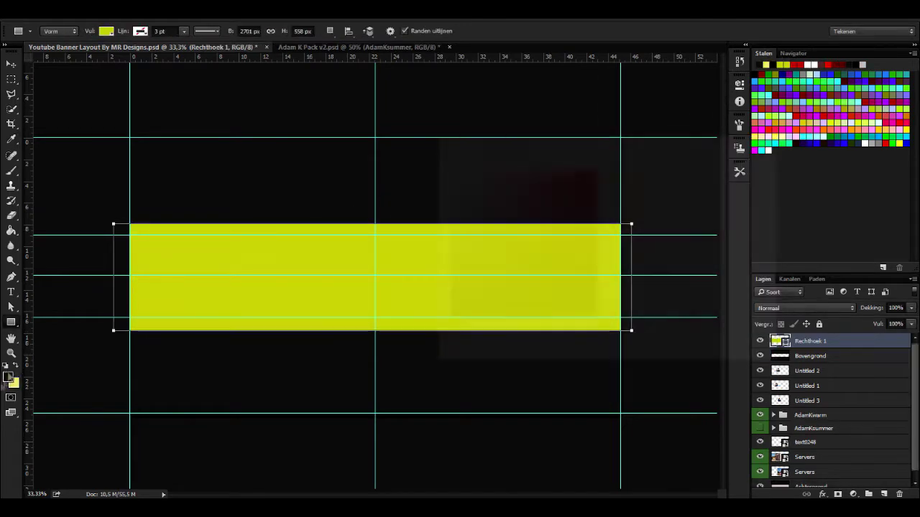
pyautogui.press('g')
pyautogui.click(402, 244)
pyautogui.click(399, 199)
pyautogui.scroll(-1, 912, 365)
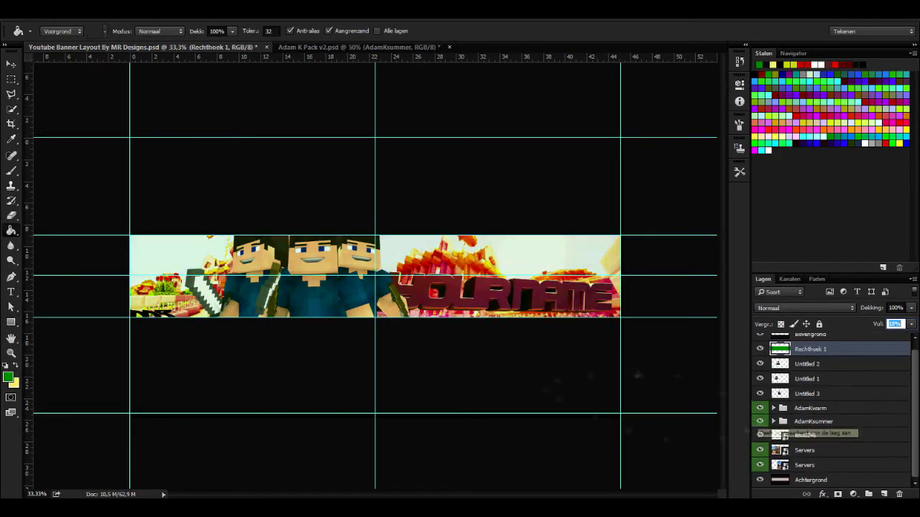
# Paint a soft-brush glow on layer Laag 1 and lower its fill to 42%.
pyautogui.press('b')
pyautogui.click(58, 31)
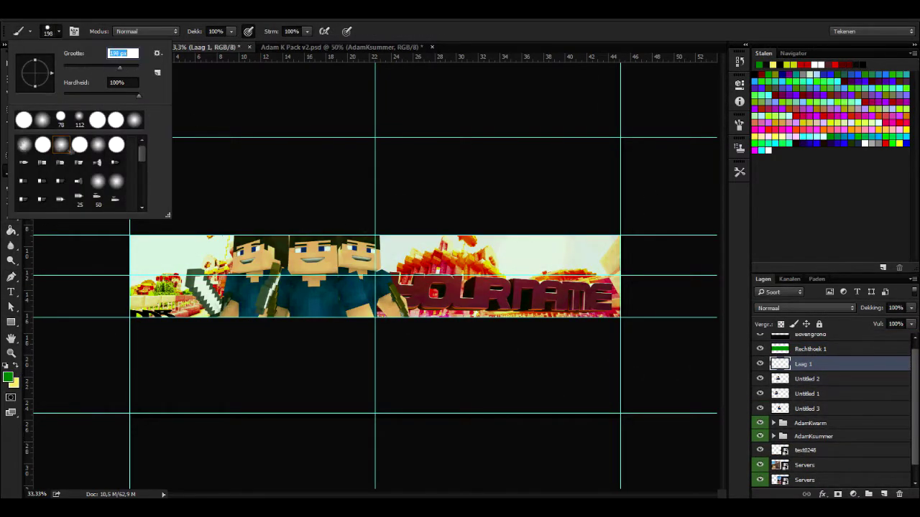
pyautogui.press('Return')
pyautogui.click(520, 255)
pyautogui.hotkey('ctrl', 'z')
pyautogui.press('x')
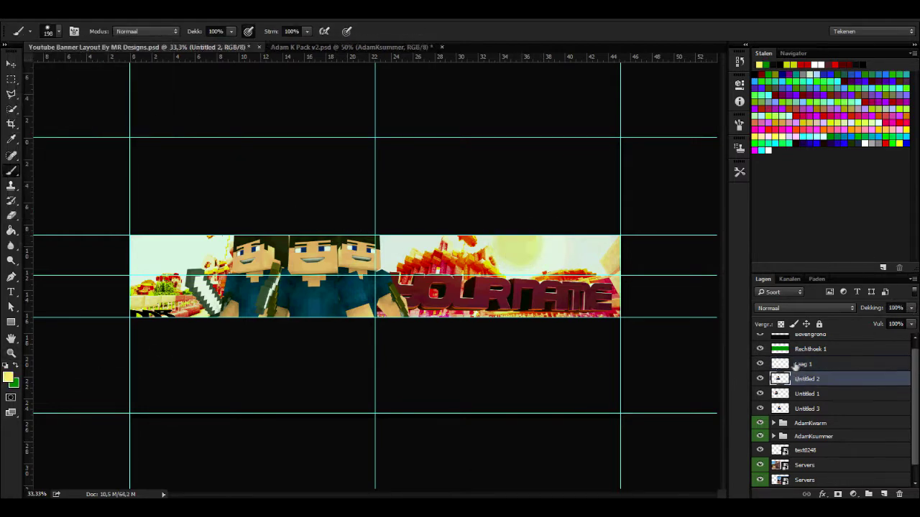
pyautogui.click(796, 365)
pyautogui.moveTo(877, 324); pyautogui.dragTo(855, 325)
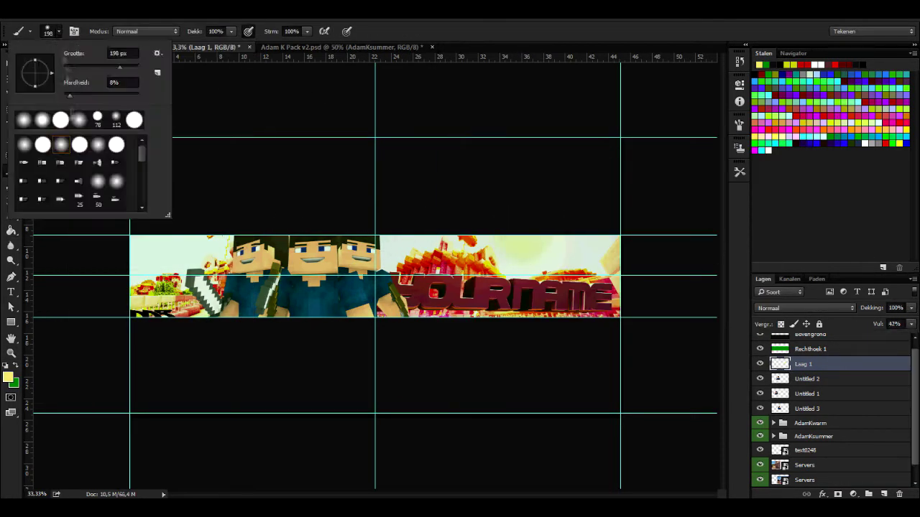
# Move the AdamKsummer group above Laag 1 in the layer stack.
pyautogui.scroll(3, 379, 239)
pyautogui.scroll(-3, 337, 329)
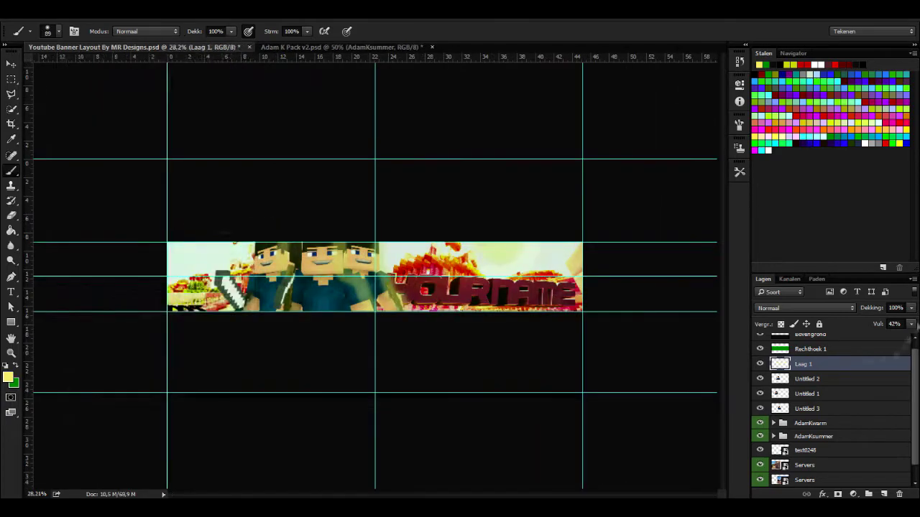
pyautogui.scroll(5, 428, 357)
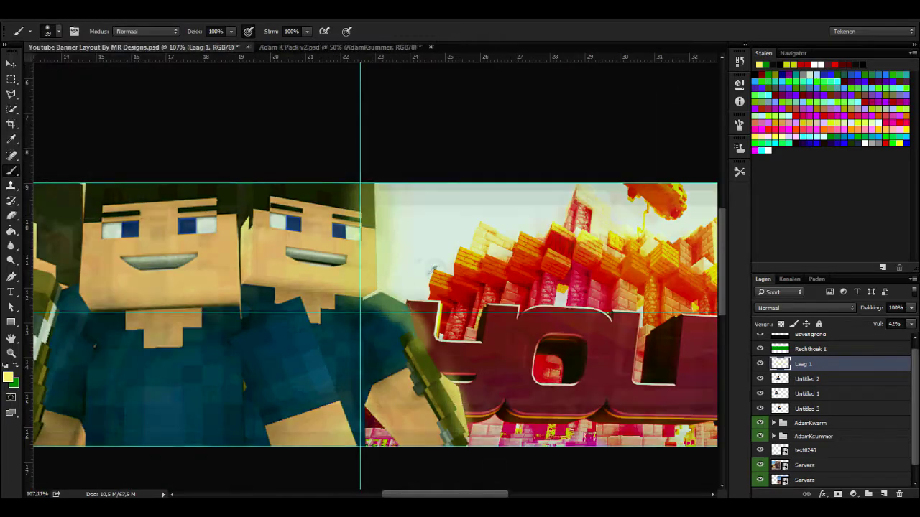
pyautogui.scroll(-3, 429, 357)
pyautogui.scroll(4, 429, 357)
pyautogui.scroll(-1, 429, 357)
pyautogui.scroll(1, 429, 302)
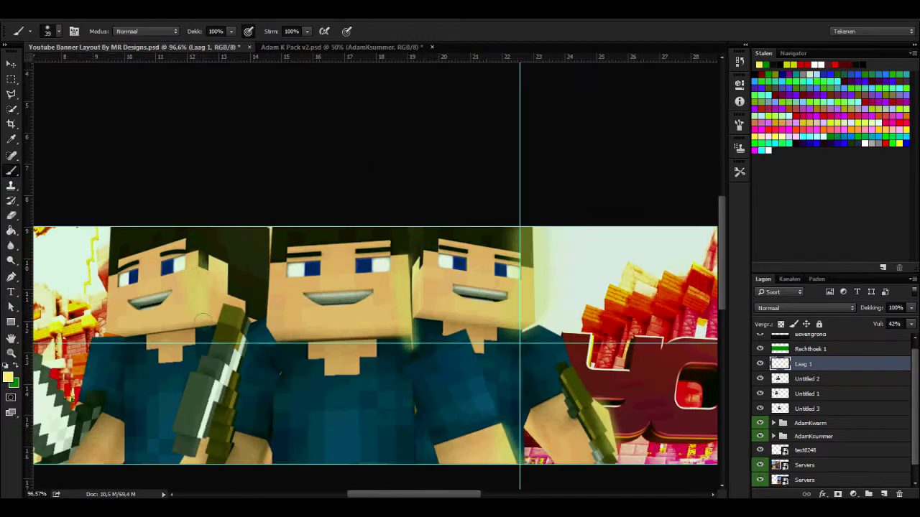
pyautogui.scroll(-2, 429, 302)
pyautogui.moveTo(813, 436); pyautogui.dragTo(809, 368)
pyautogui.press('e')
pyautogui.scroll(4, 338, 288)
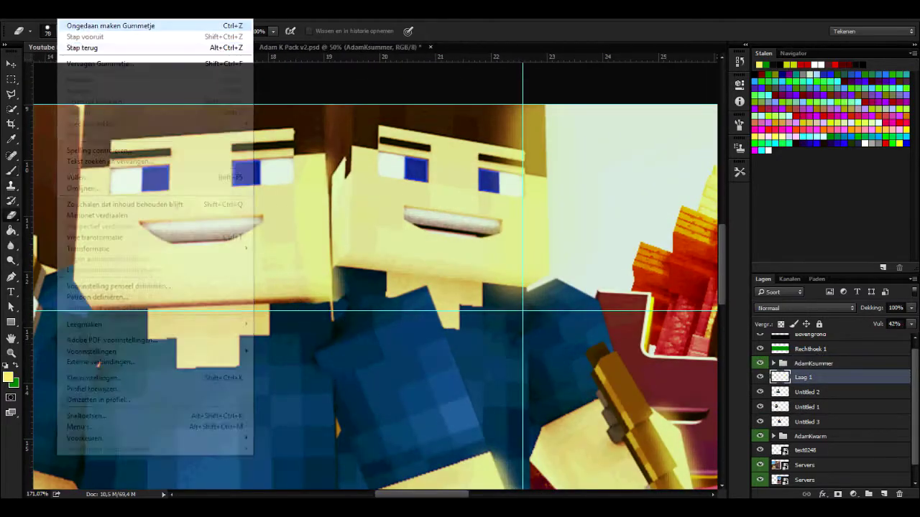
pyautogui.hscroll(5, 492, 345)
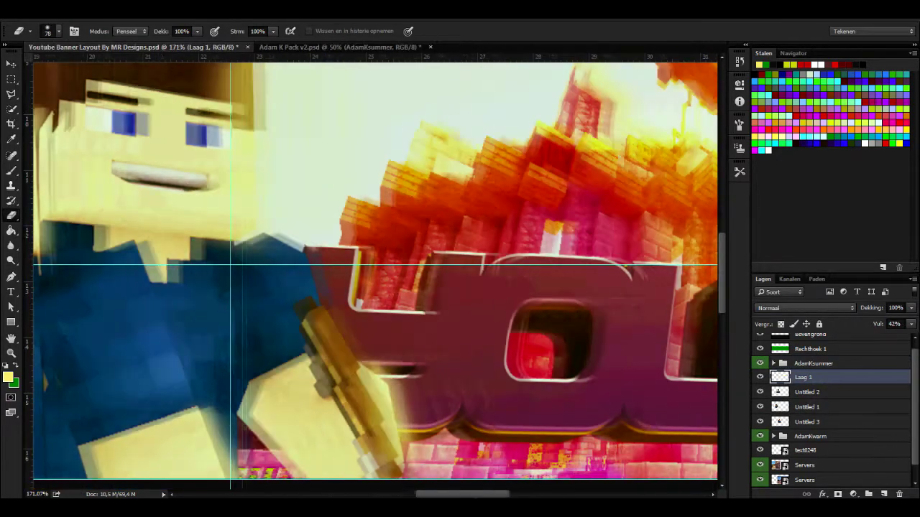
pyautogui.scroll(-4, 369, 292)
# Copy the Starburst's layer from Adam K Pack into the banner.
pyautogui.click(335, 47)
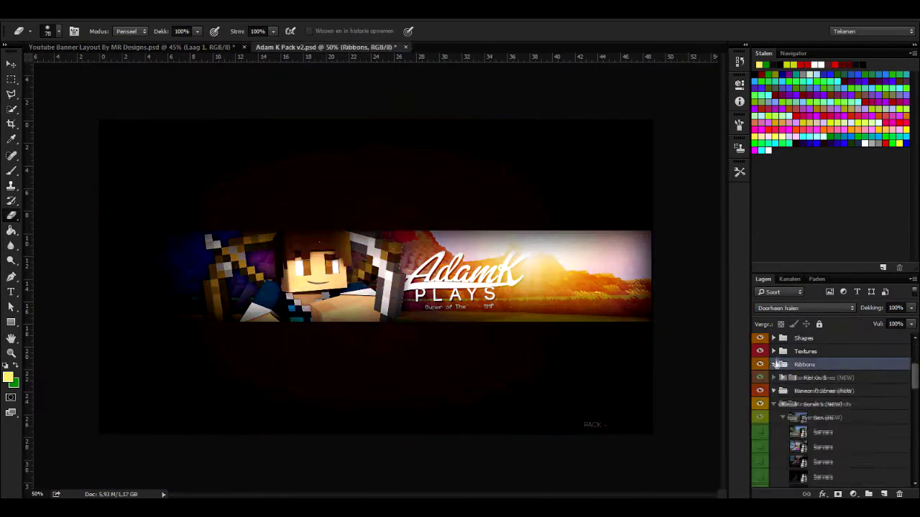
pyautogui.click(442, 213)
pyautogui.click(553, 160)
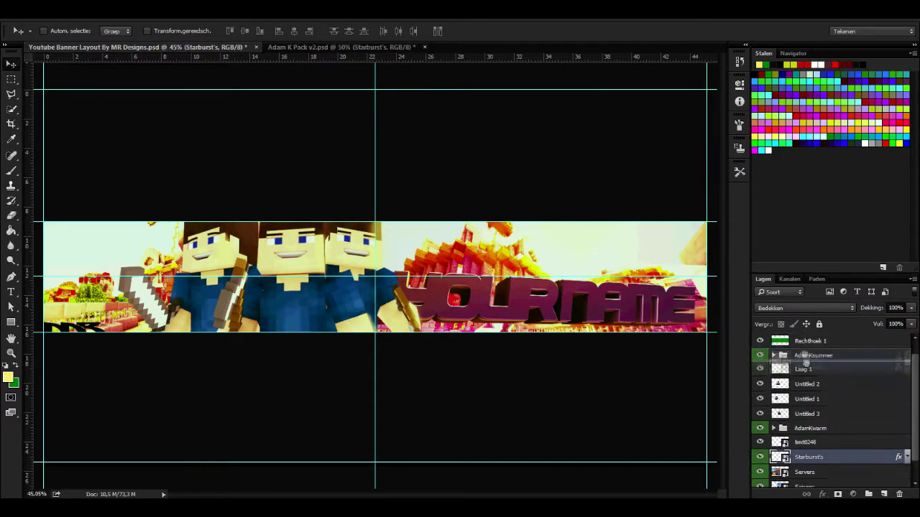
# Duplicate the starburst, rotate the copy and shift it across the banner.
pyautogui.rightClick(804, 442)
pyautogui.click(841, 80)
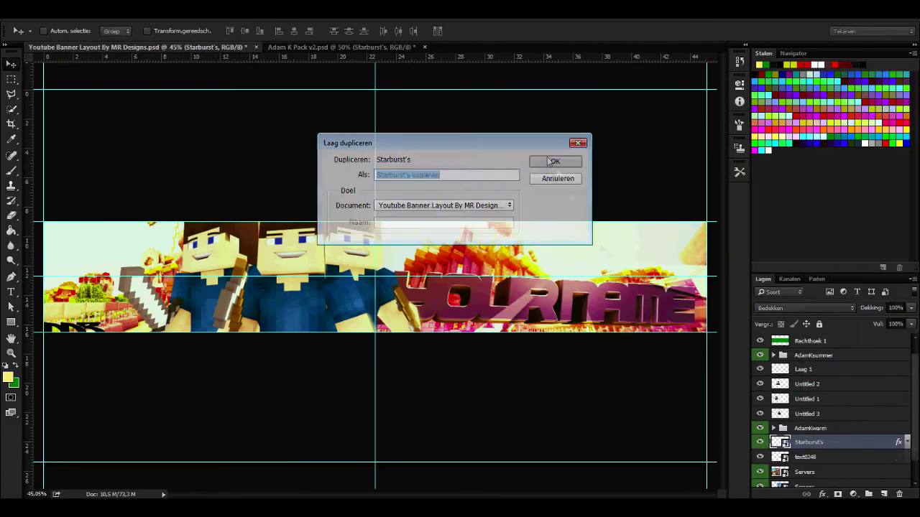
pyautogui.click(550, 160)
pyautogui.hotkey('ctrl', 't')
pyautogui.moveTo(365, 103)
pyautogui.mouseDown()
pyautogui.moveTo(819, 212)
pyautogui.moveTo(740, 402)
pyautogui.mouseUp()
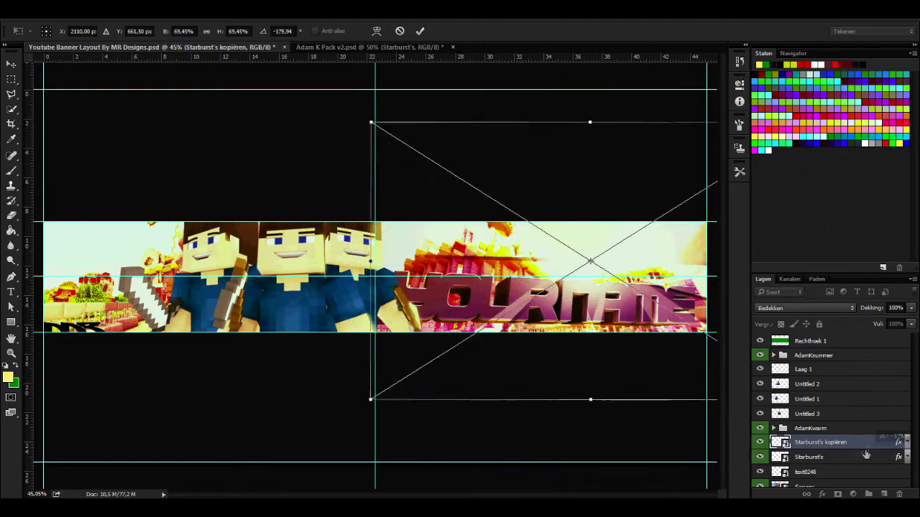
pyautogui.press('Return')
pyautogui.moveTo(597, 257); pyautogui.dragTo(534, 263)
pyautogui.click(819, 341)
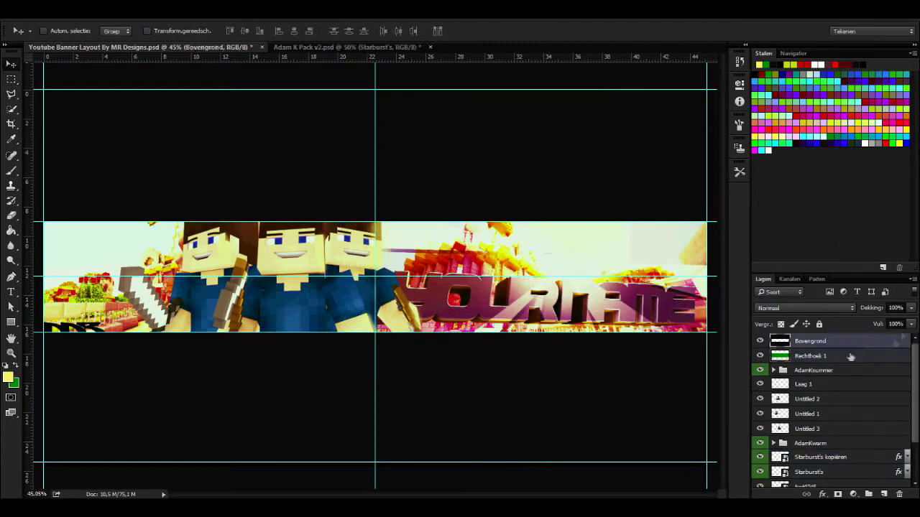
# Copy Light Vignette and Curved Lines into the banner, below the AdamKsummer group.
pyautogui.hotkey('ctrl', 'Tab')
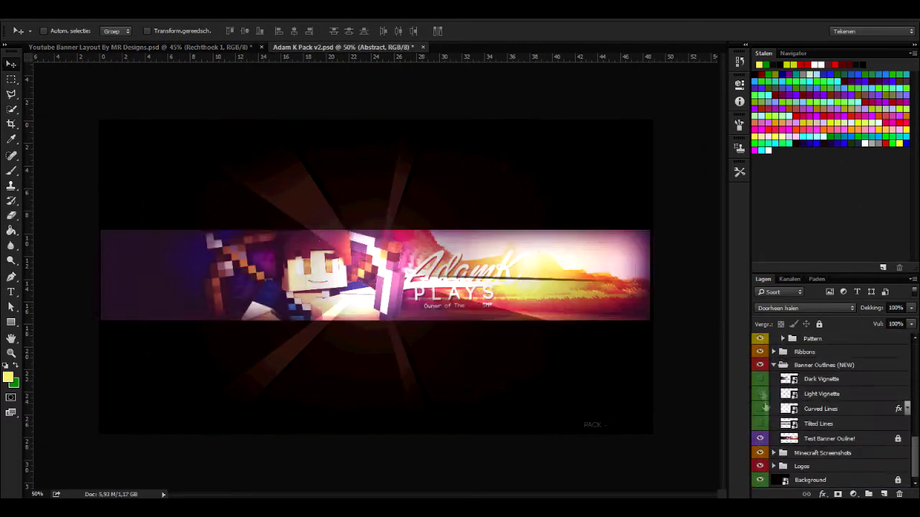
pyautogui.keyDown('ctrl'); pyautogui.click(812, 392); pyautogui.keyUp('ctrl')
pyautogui.rightClick(812, 395)
pyautogui.click(841, 80)
pyautogui.click(551, 160)
pyautogui.hotkey('ctrl', 'Tab')
pyautogui.moveTo(822, 405); pyautogui.dragTo(821, 406)
# Stretch the curved lines across the banner and fade them to 35% fill.
pyautogui.hotkey('ctrl', 't')
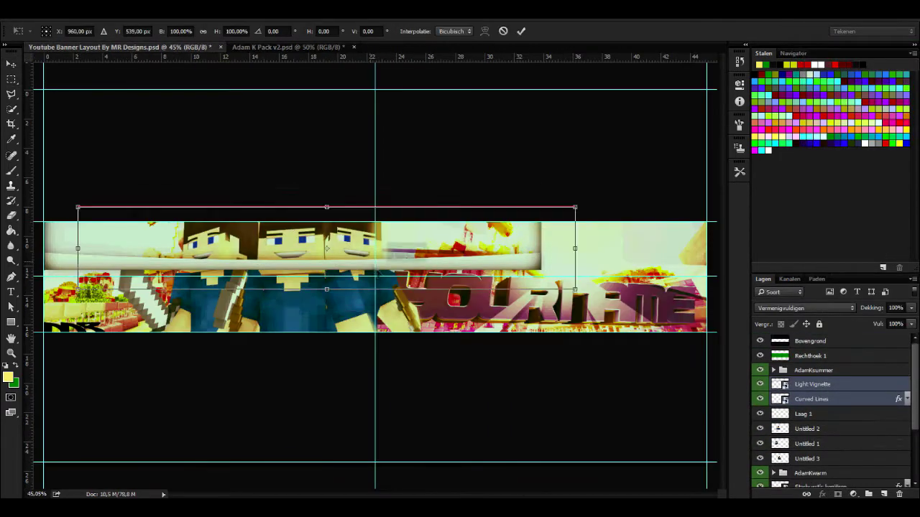
pyautogui.moveTo(708, 223); pyautogui.dragTo(643, 208)
pyautogui.press('Return')
pyautogui.press('m')
pyautogui.moveTo(913, 324); pyautogui.dragTo(872, 343)
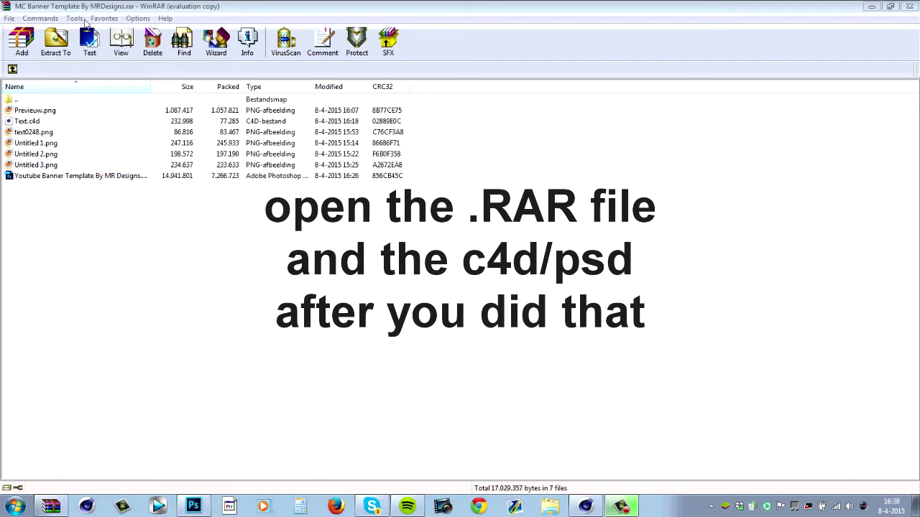
# Open the banner template PSD from the WinRAR archive and switch to Photoshop.
pyautogui.click(80, 179)
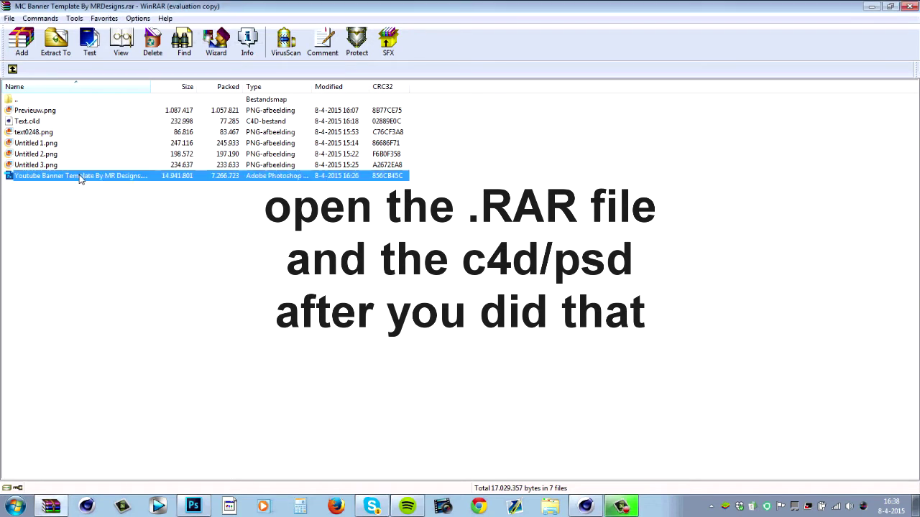
pyautogui.click(39, 121)
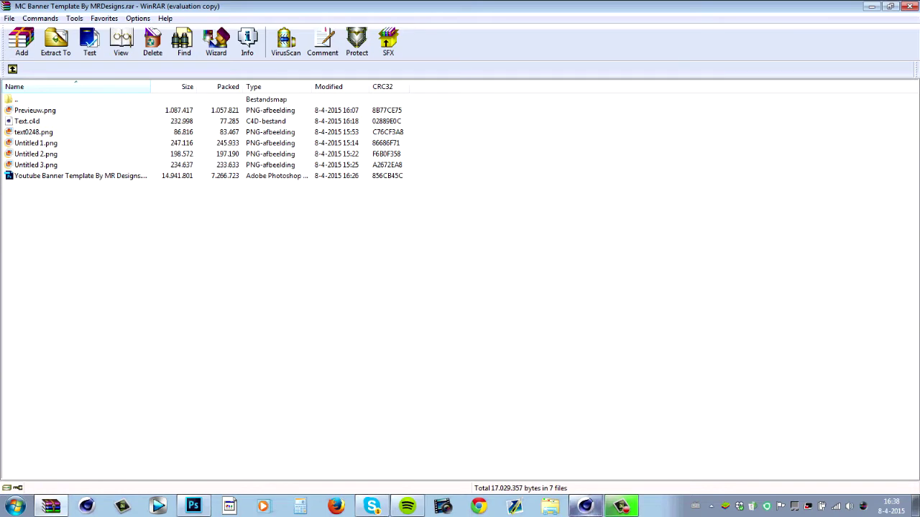
pyautogui.click(208, 507)
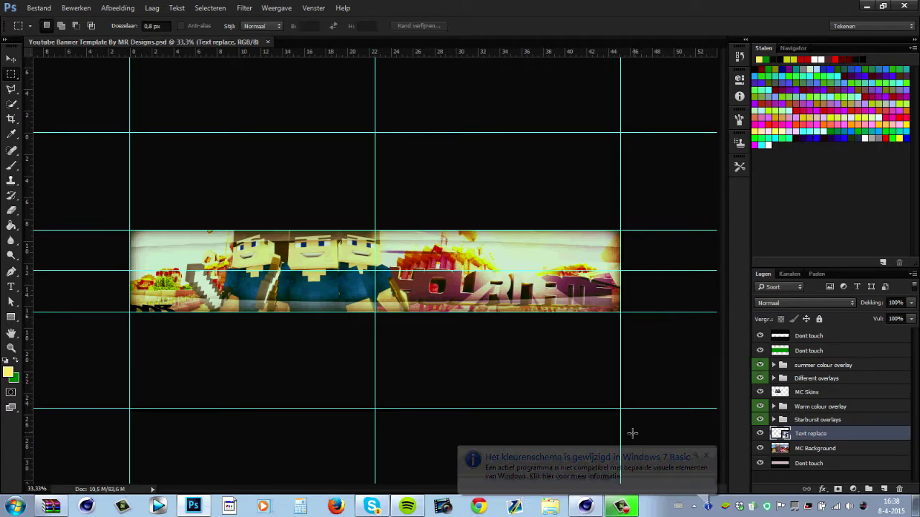
# Open the Text.c4d scene and select both MoText objects under EDIT.
pyautogui.click(584, 507)
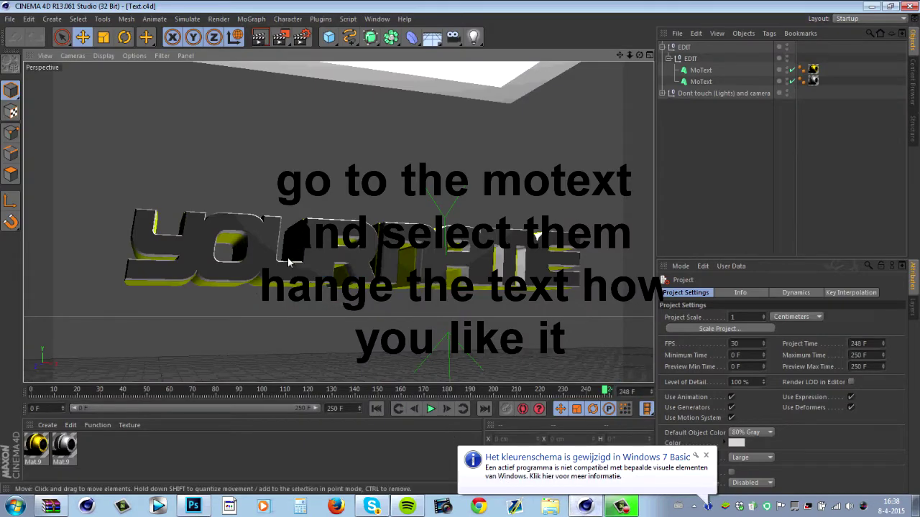
pyautogui.click(707, 457)
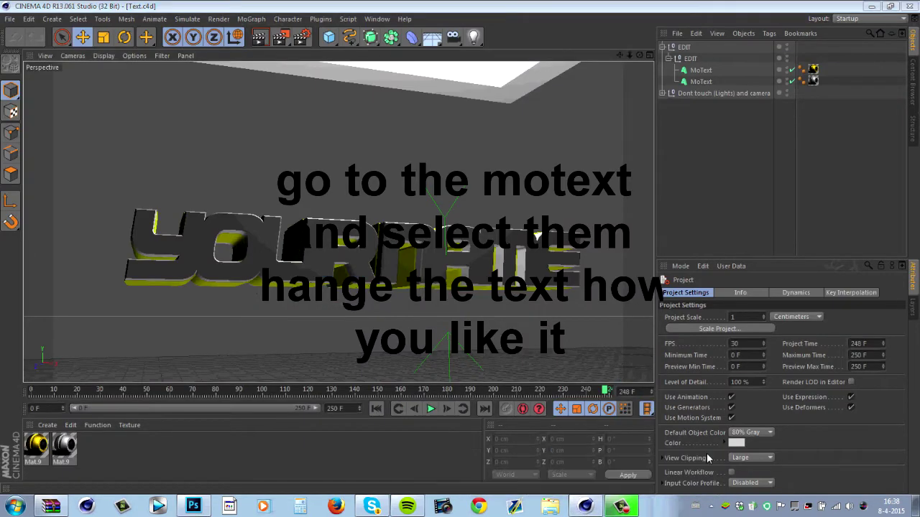
pyautogui.click(662, 47)
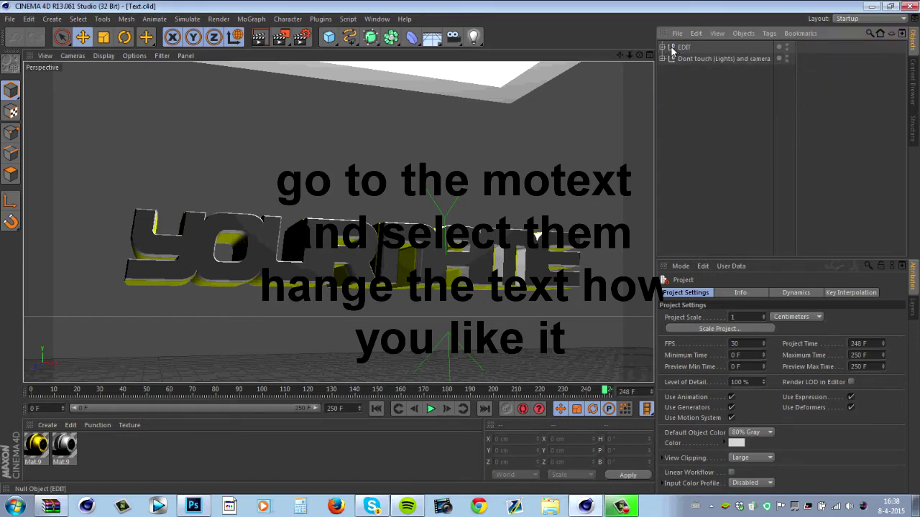
pyautogui.click(662, 47)
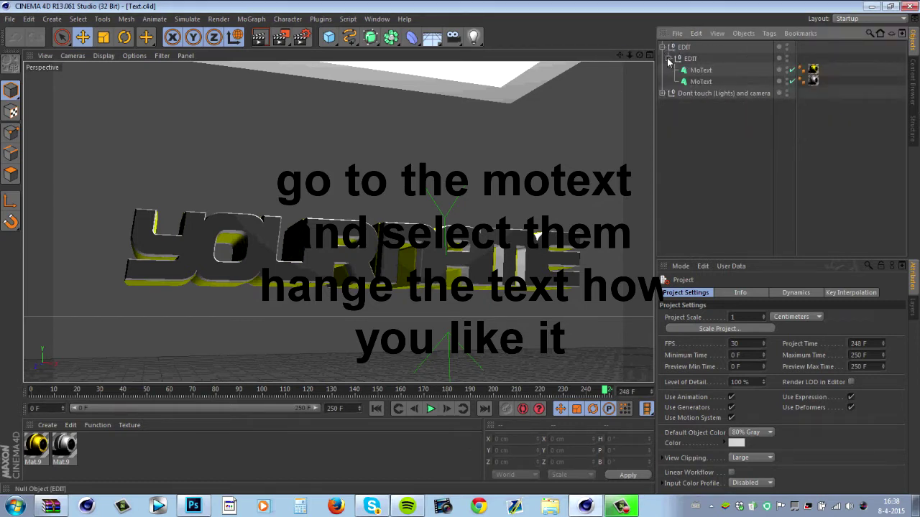
pyautogui.click(702, 71)
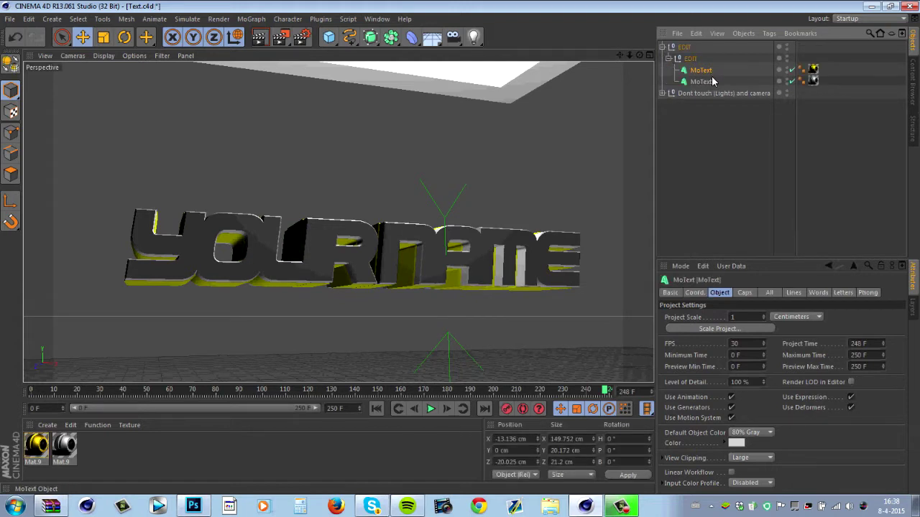
pyautogui.keyDown('ctrl'); pyautogui.click(701, 81); pyautogui.keyUp('ctrl')
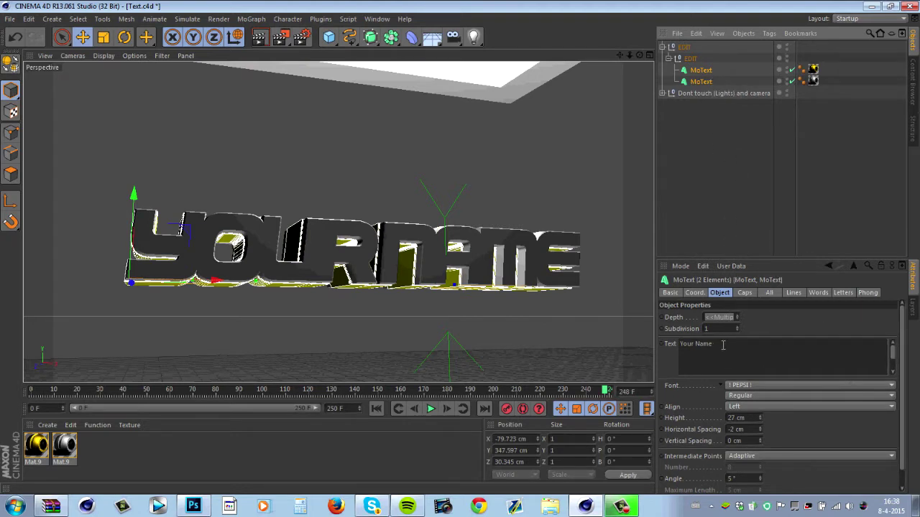
# Replace the text of both MoText objects with 'Hey Its Me'.
pyautogui.moveTo(722, 345); pyautogui.dragTo(669, 344)
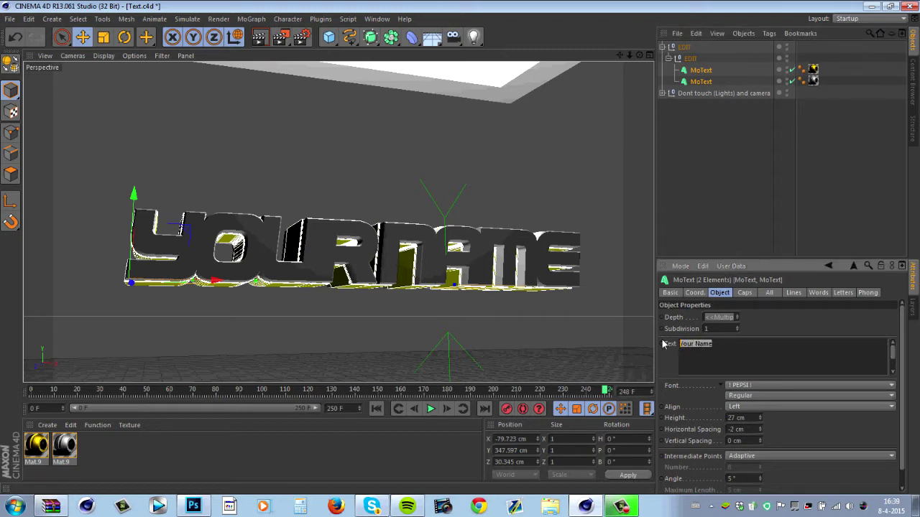
pyautogui.write('He')
pyautogui.write('E')
pyautogui.click(779, 327)
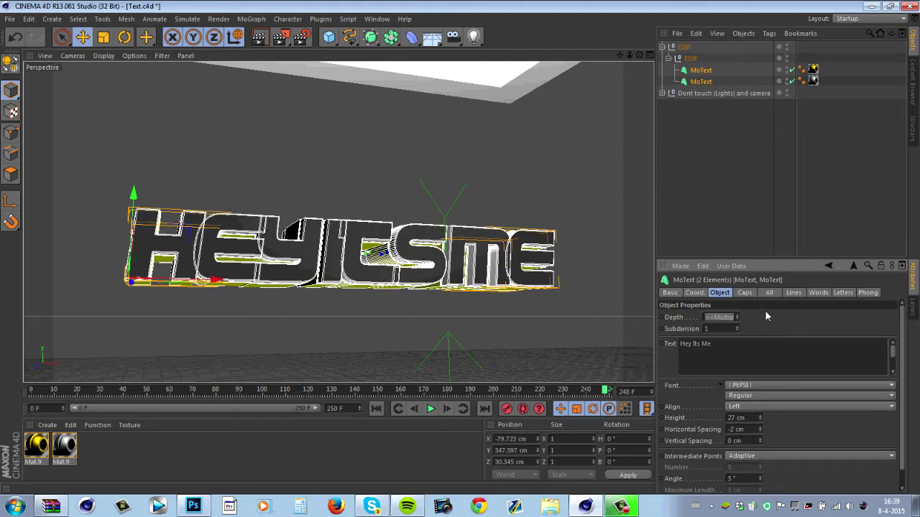
pyautogui.click(692, 180)
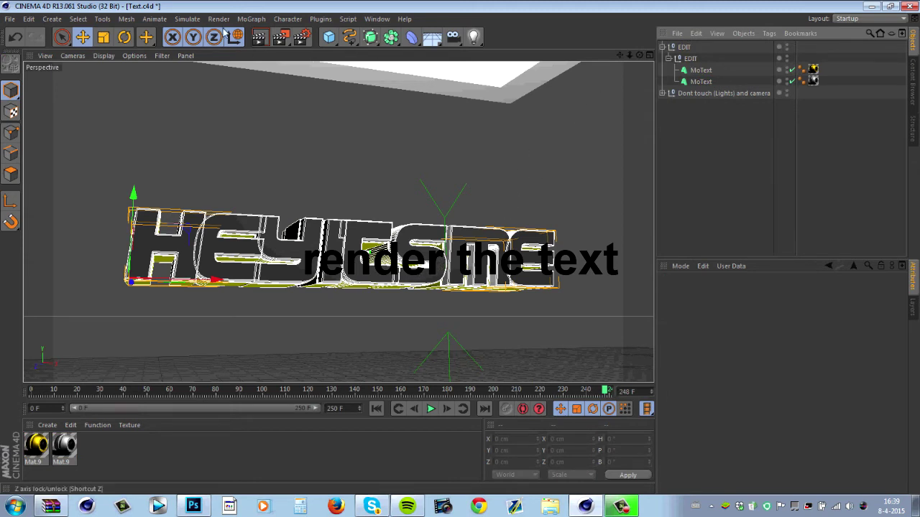
# Render the 'Hey Its Me' text at 1280x720 in a maximized Picture Viewer.
pyautogui.click(283, 40)
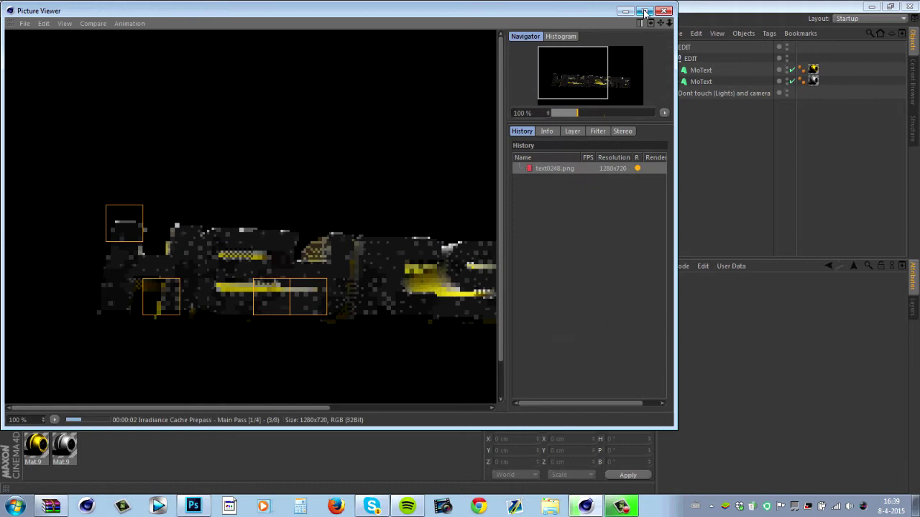
pyautogui.click(644, 11)
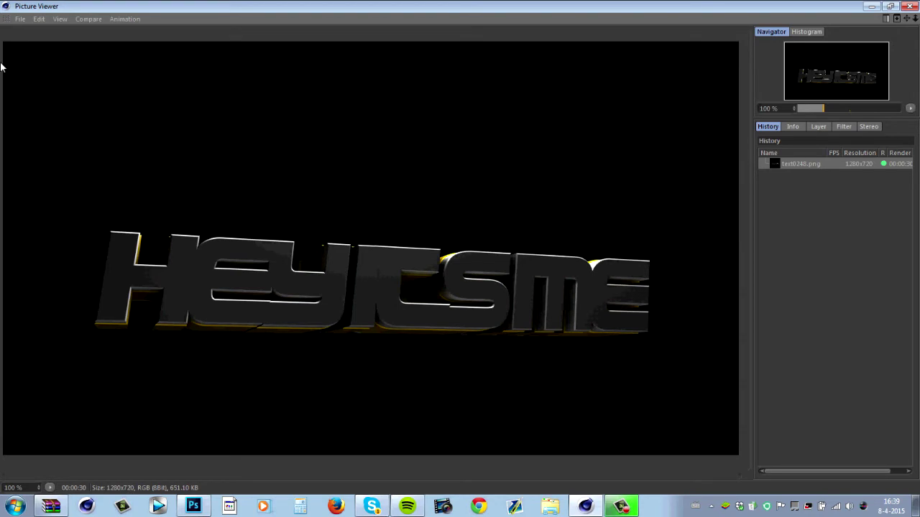
pyautogui.click(21, 19)
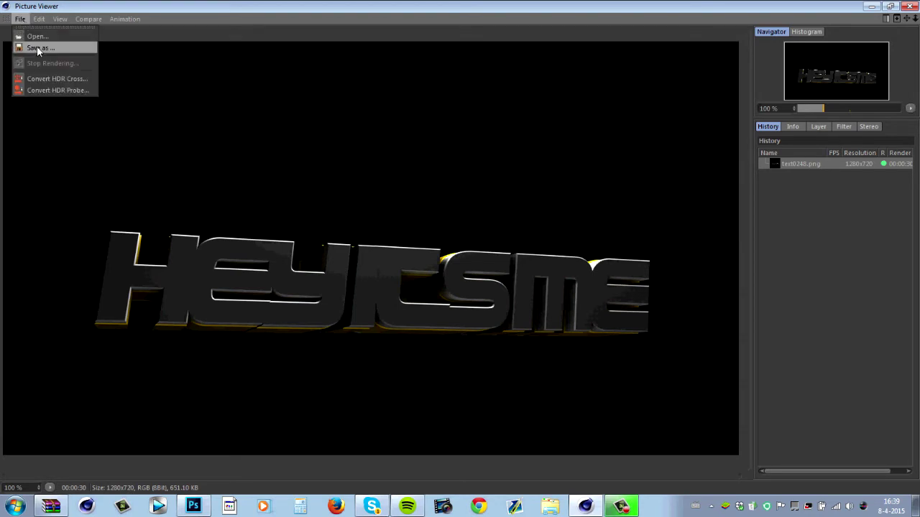
# Save the render as PNG 'text0248' on the desktop, overwriting the old file.
pyautogui.click(39, 47)
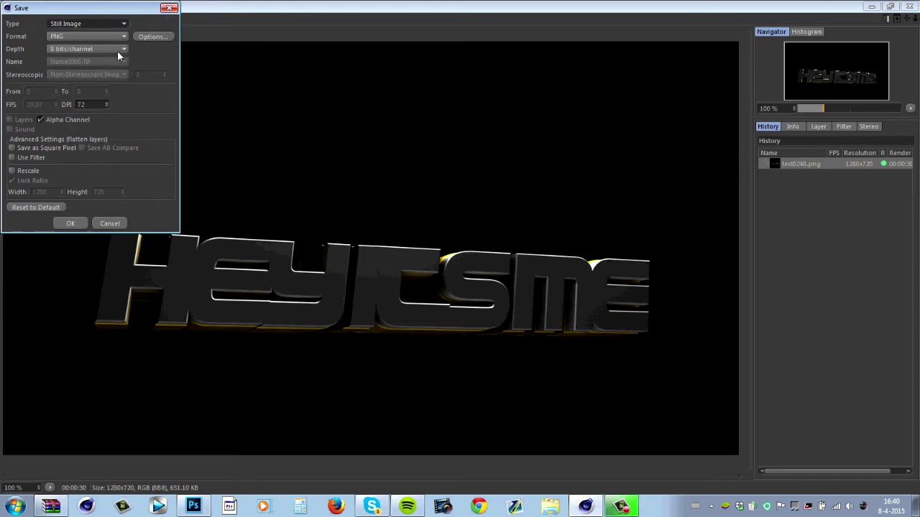
pyautogui.click(71, 223)
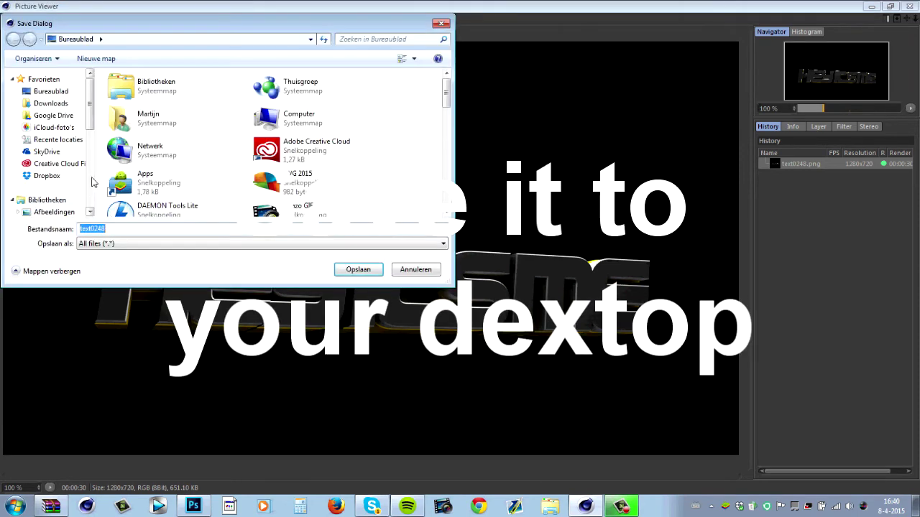
pyautogui.click(352, 269)
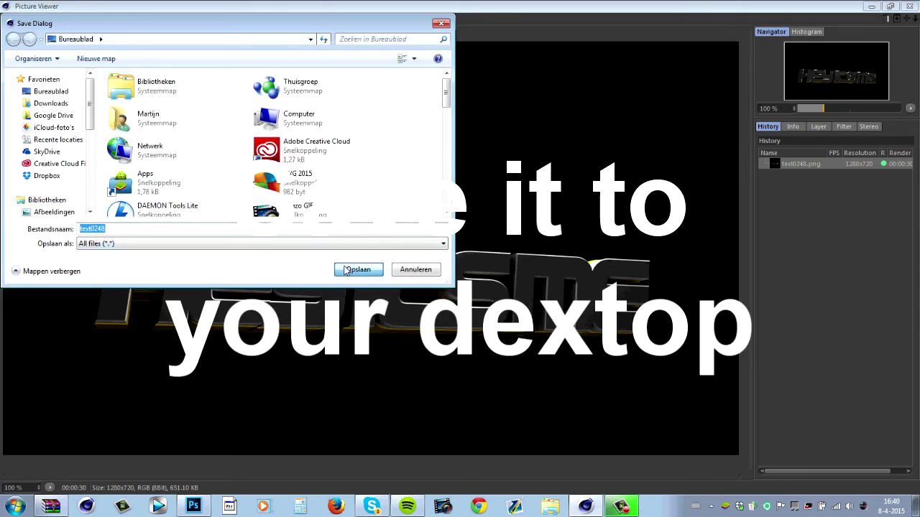
pyautogui.click(493, 257)
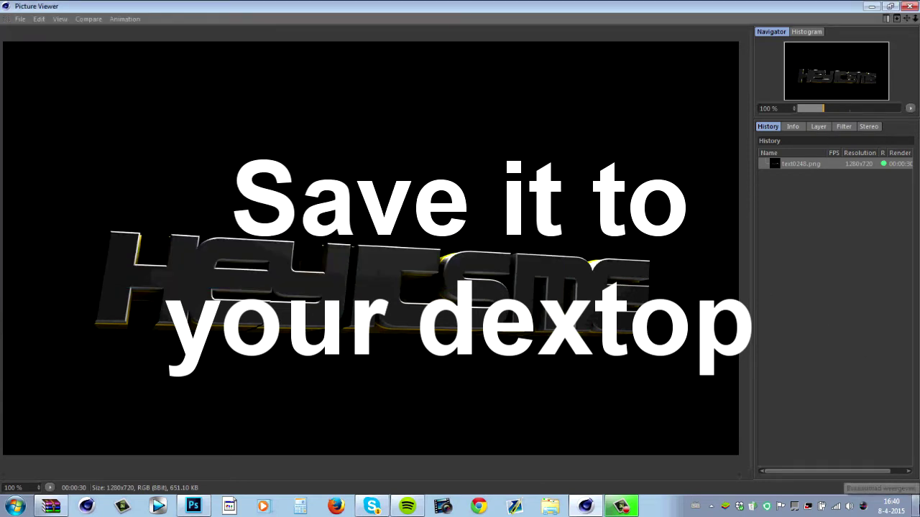
pyautogui.click(917, 507)
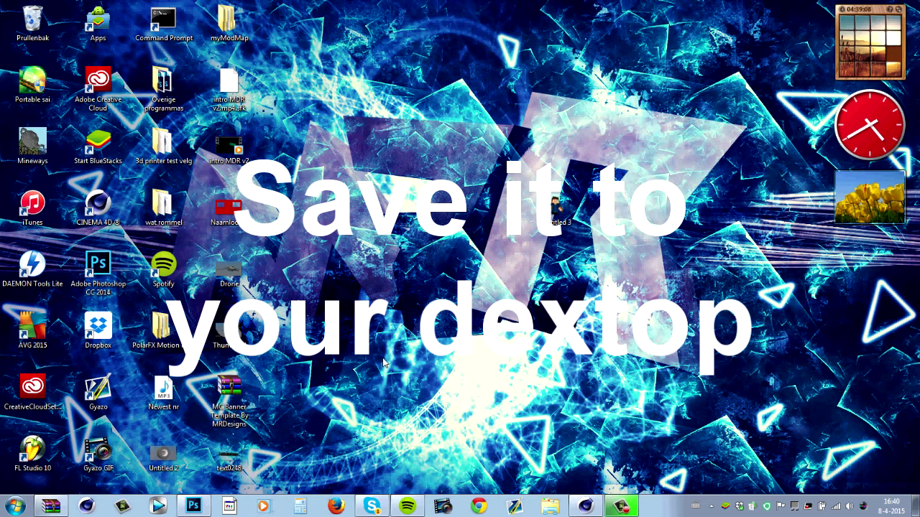
# Place text0248 on the banner canvas and raise its layer between the Dont touch layers.
pyautogui.moveTo(228, 453)
pyautogui.mouseDown()
pyautogui.moveTo(295, 429)
pyautogui.moveTo(239, 454)
pyautogui.mouseUp()
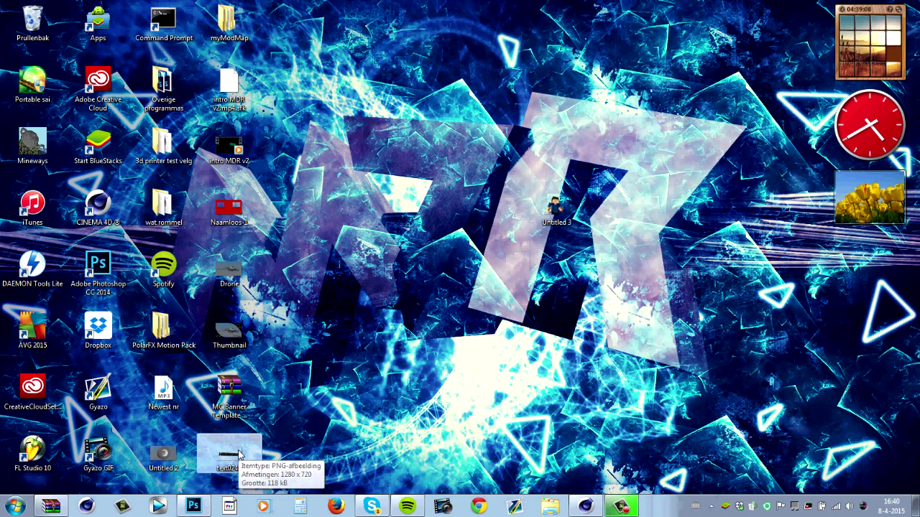
pyautogui.moveTo(239, 454); pyautogui.dragTo(194, 503)
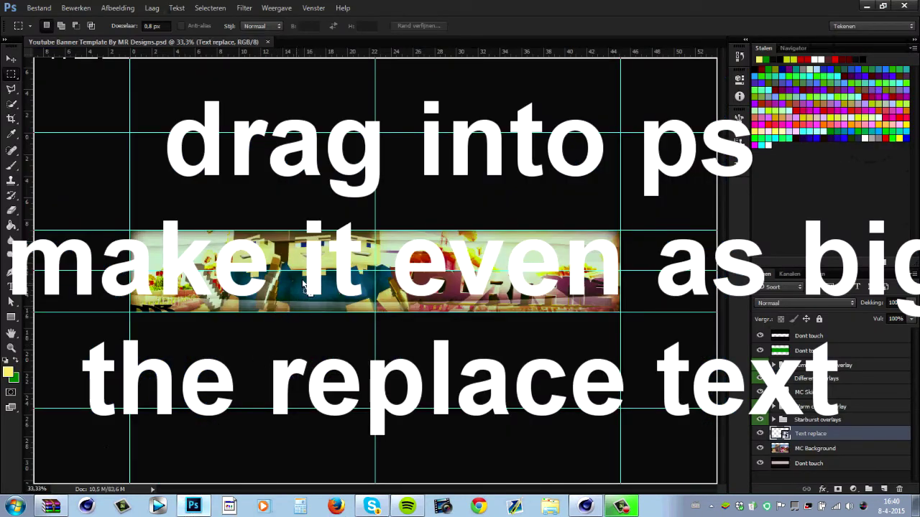
pyautogui.moveTo(194, 502); pyautogui.dragTo(306, 284)
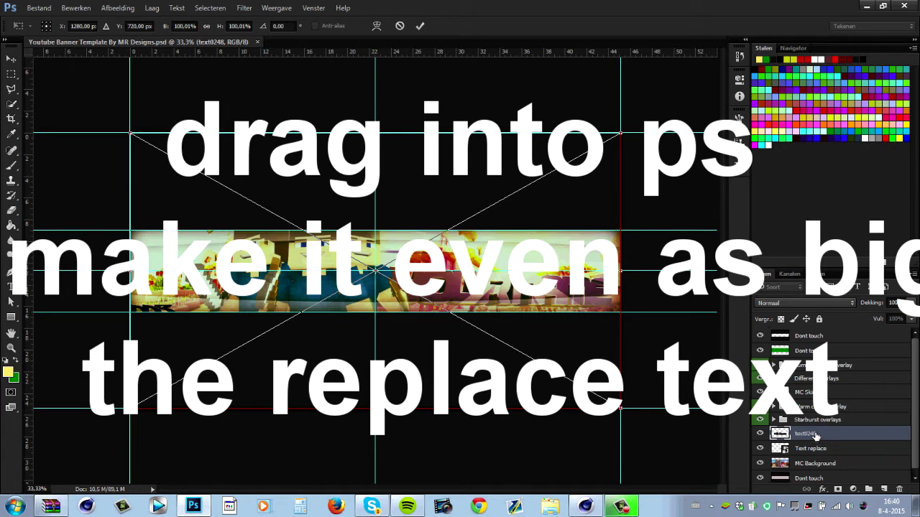
pyautogui.press('Return')
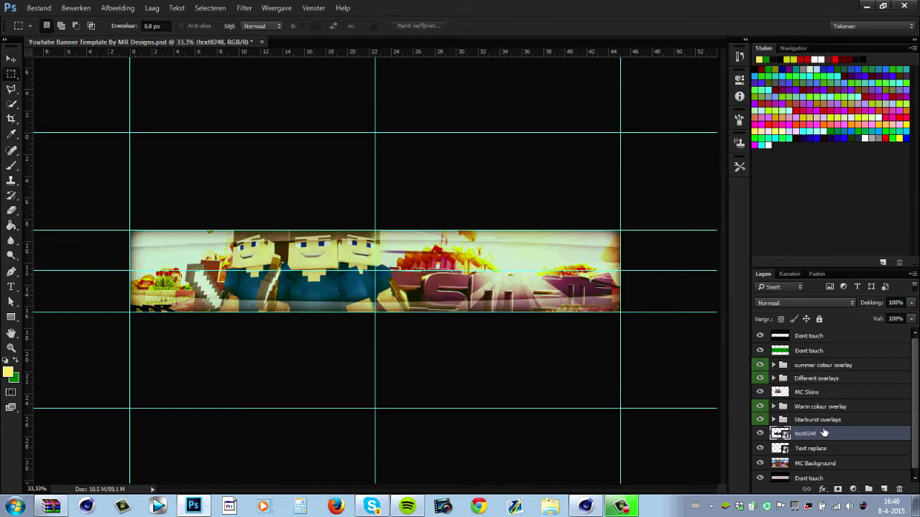
pyautogui.moveTo(815, 435); pyautogui.dragTo(814, 350)
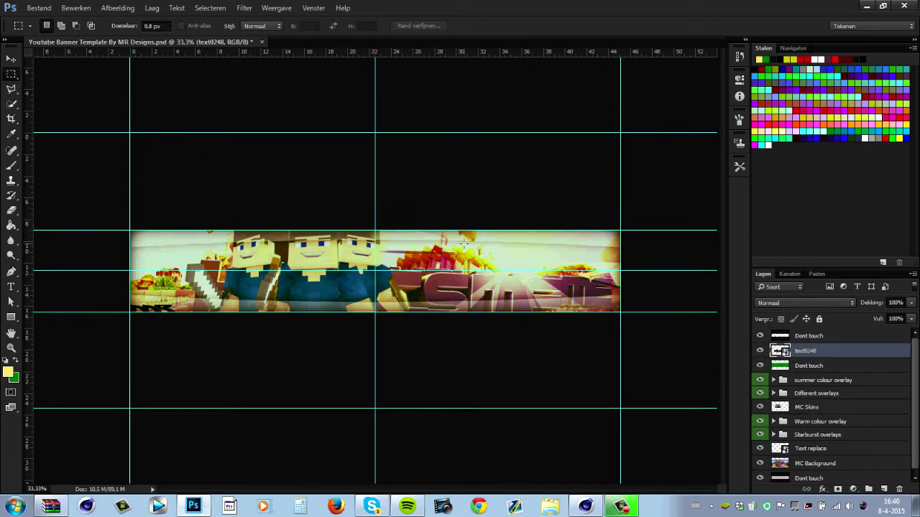
# Scale text0248 to about 57.5% over the name area, then move it below Text replace.
pyautogui.rightClick(428, 287)
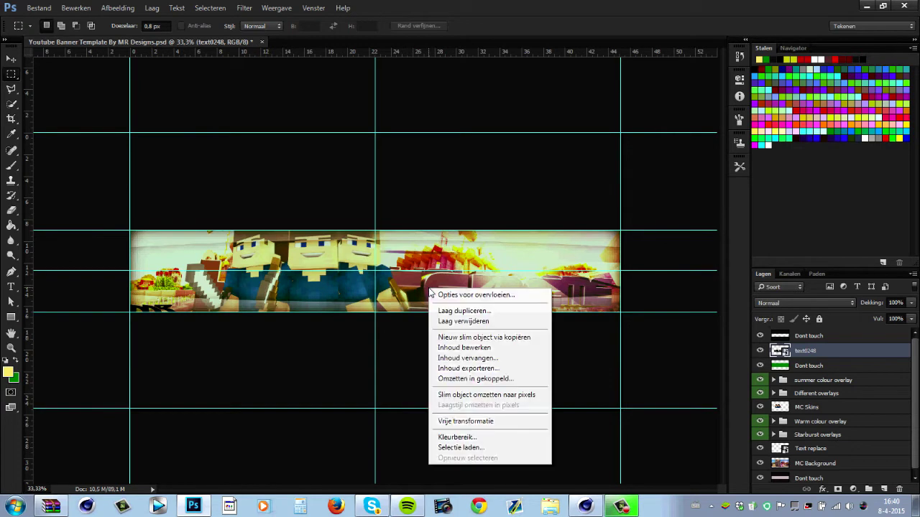
pyautogui.click(460, 421)
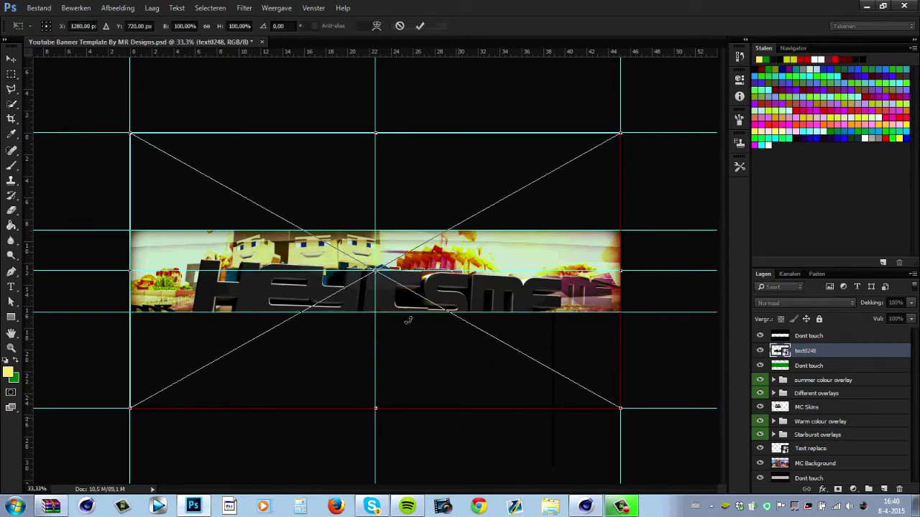
pyautogui.moveTo(401, 300); pyautogui.dragTo(456, 284)
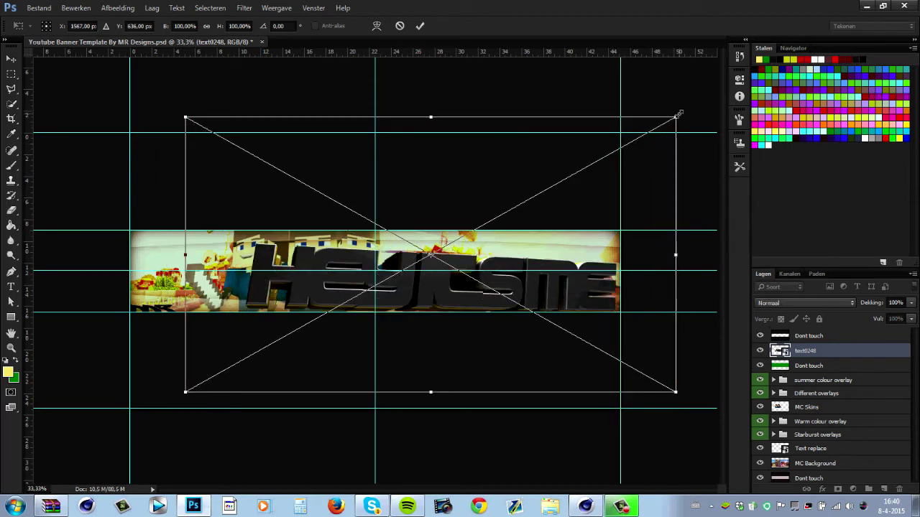
pyautogui.moveTo(677, 114); pyautogui.dragTo(521, 209)
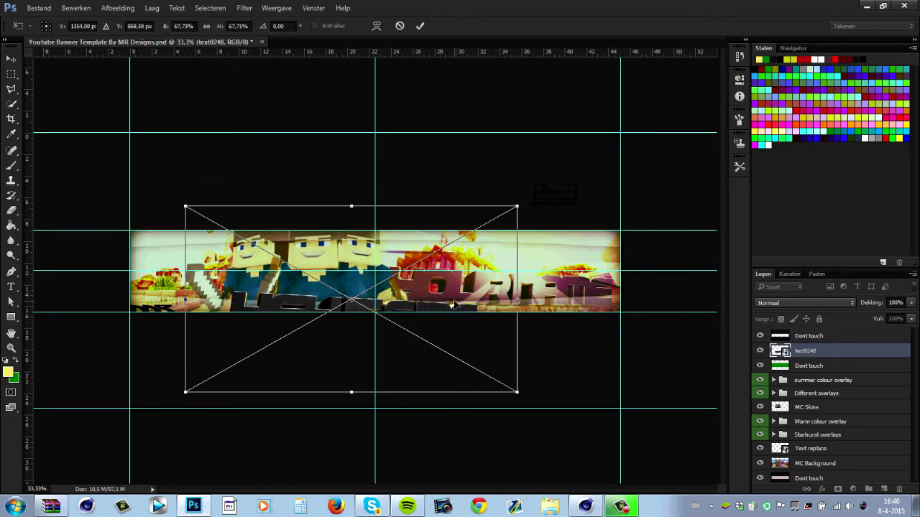
pyautogui.moveTo(455, 309)
pyautogui.mouseDown()
pyautogui.moveTo(485, 282)
pyautogui.moveTo(521, 276)
pyautogui.moveTo(593, 286)
pyautogui.mouseUp()
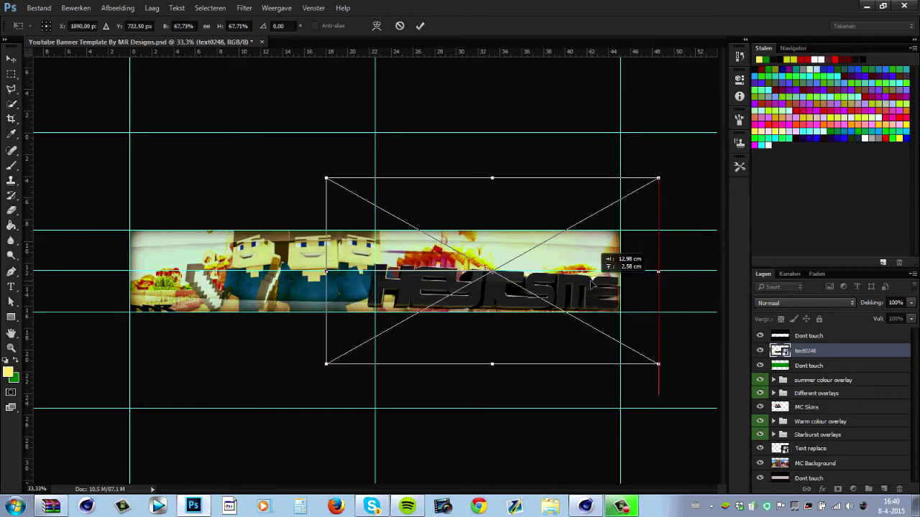
pyautogui.moveTo(659, 178); pyautogui.dragTo(608, 206)
pyautogui.moveTo(543, 306); pyautogui.dragTo(566, 294)
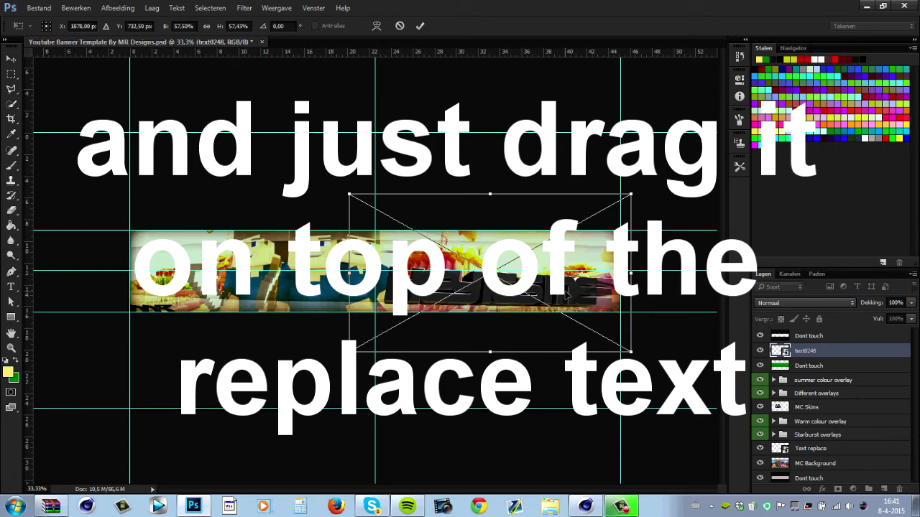
pyautogui.press('Return')
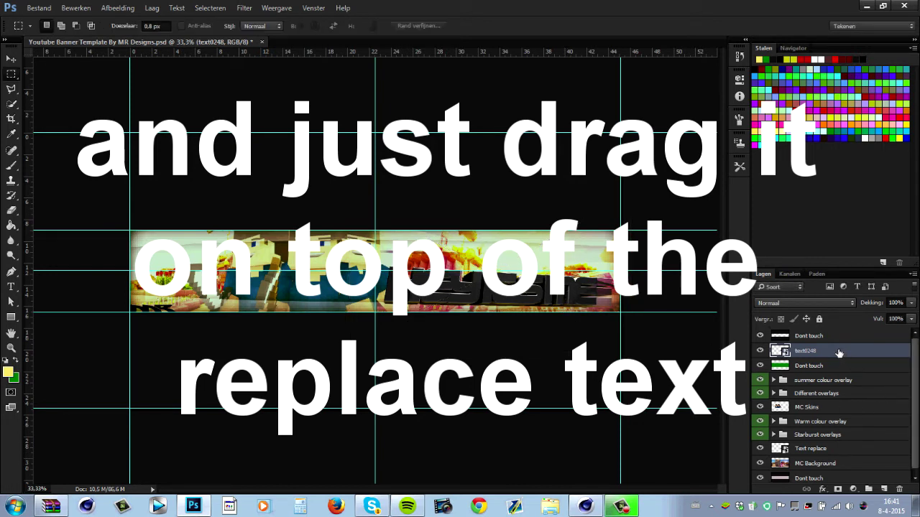
pyautogui.moveTo(839, 352)
pyautogui.mouseDown()
pyautogui.moveTo(847, 386)
pyautogui.moveTo(833, 465)
pyautogui.moveTo(830, 457)
pyautogui.mouseUp()
# Delete the Text replace layer and leave no layers selected.
pyautogui.click(823, 434)
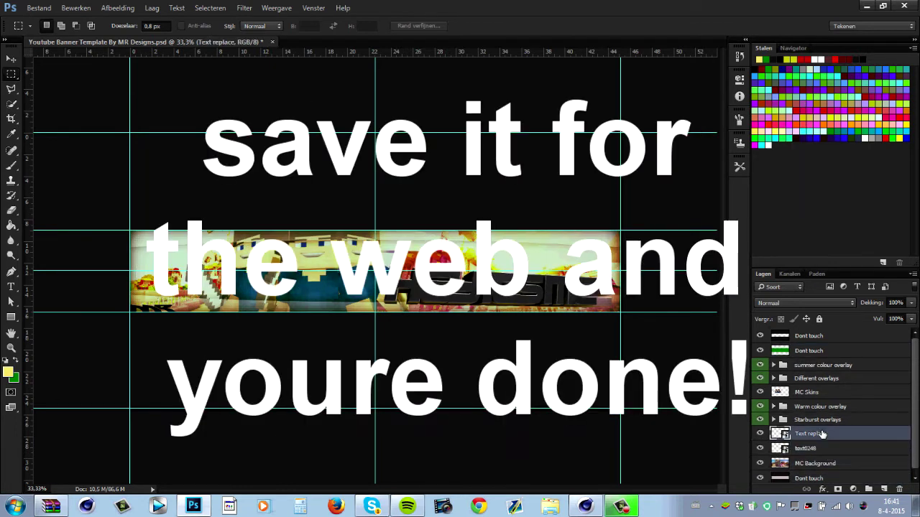
pyautogui.press('Delete')
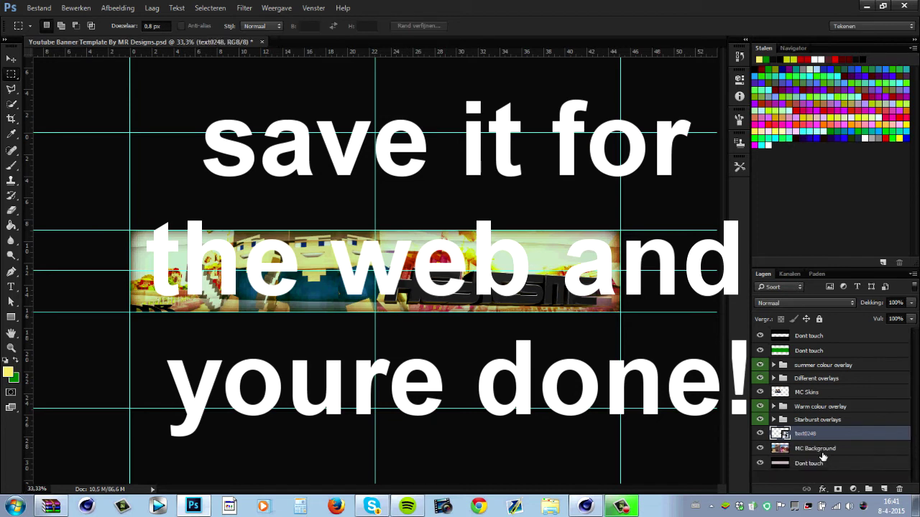
pyautogui.click(810, 479)
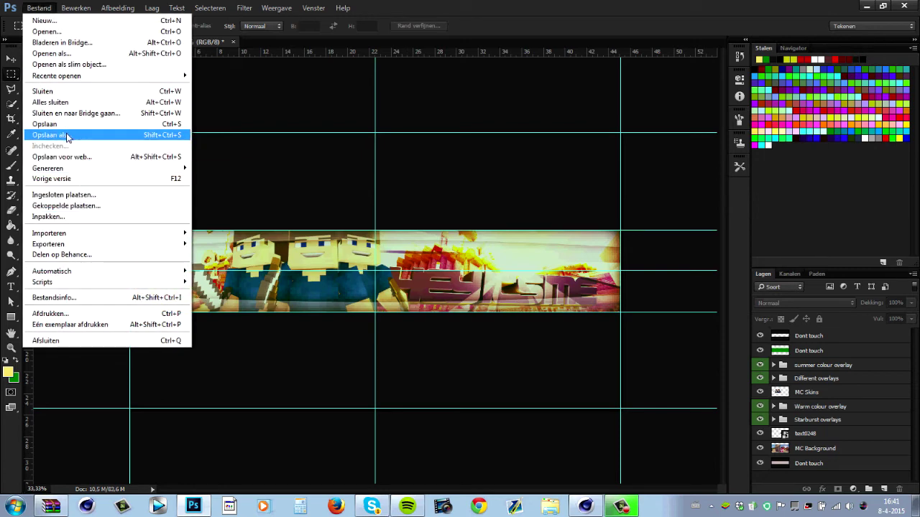
# Save the banner for web as a maximum-quality JPEG on the desktop, then switch to Chrome.
pyautogui.click(86, 160)
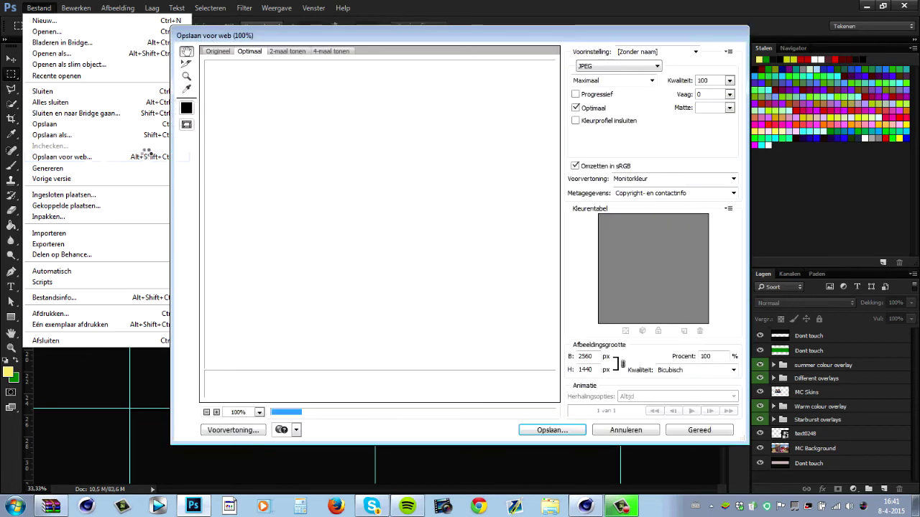
pyautogui.click(544, 430)
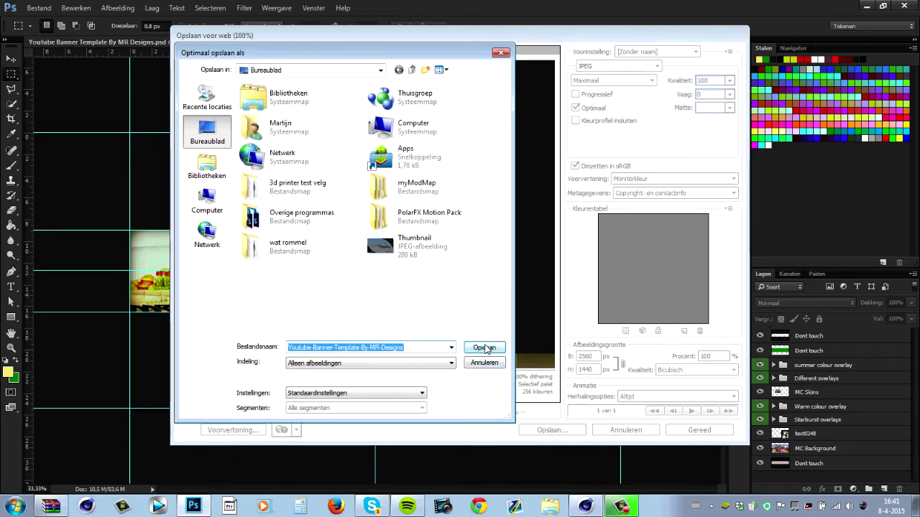
pyautogui.click(484, 348)
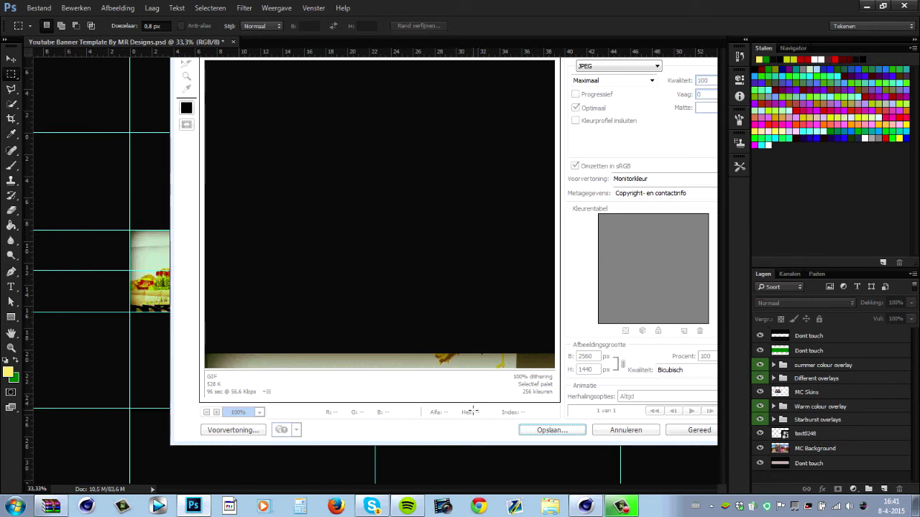
pyautogui.click(478, 506)
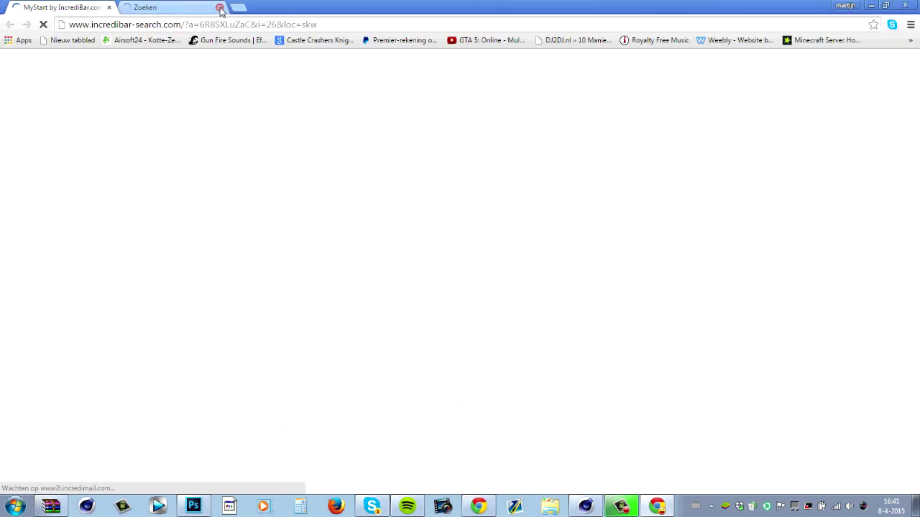
# Load youtube.com in the browser.
pyautogui.click(208, 25)
pyautogui.write('youtube.com')
pyautogui.press('Return')
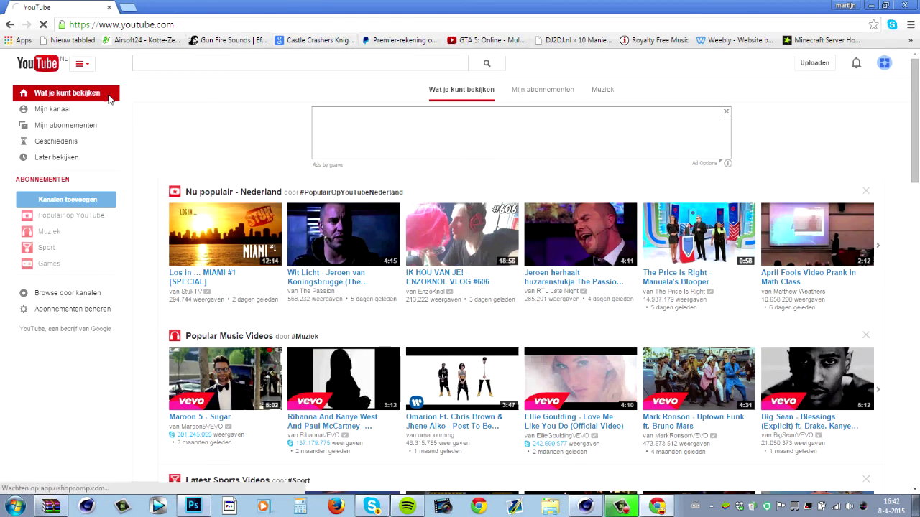
# On your channel page, dismiss the ad and choose Bannerafbeelding bewerken for the channel art.
pyautogui.click(58, 112)
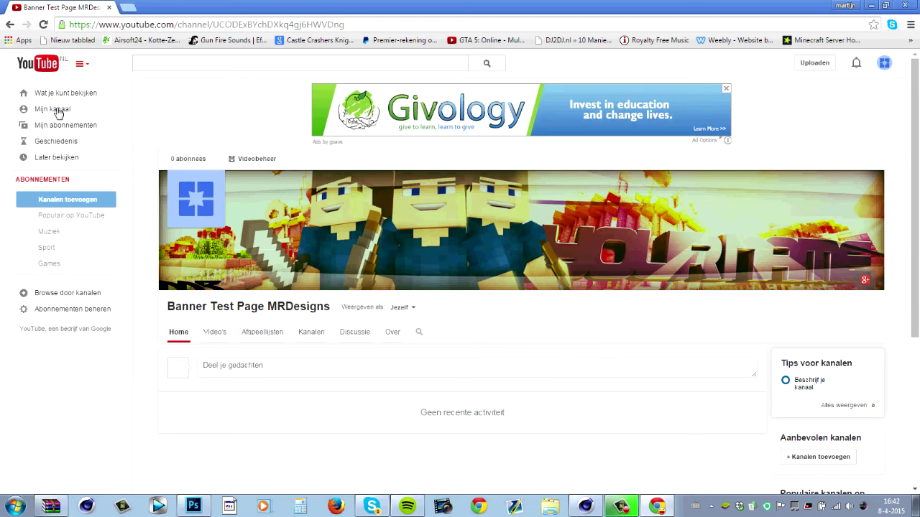
pyautogui.click(726, 89)
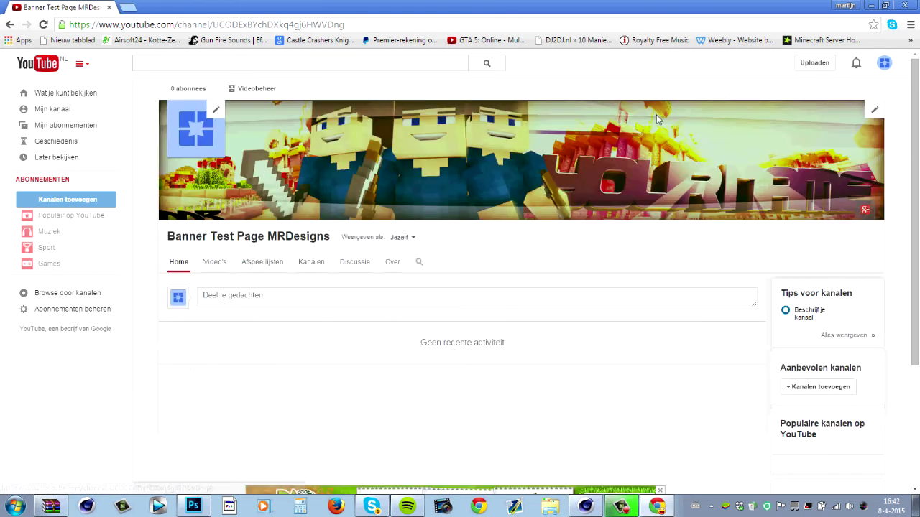
pyautogui.click(873, 114)
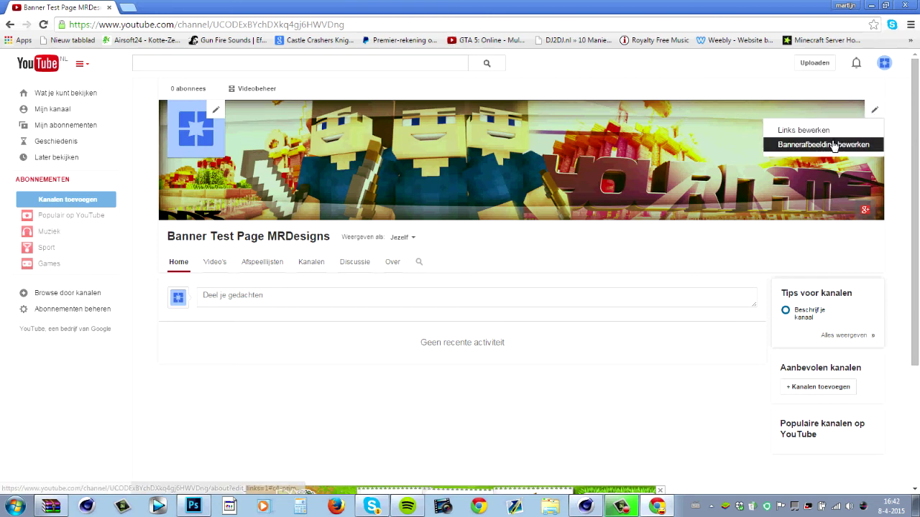
pyautogui.click(830, 144)
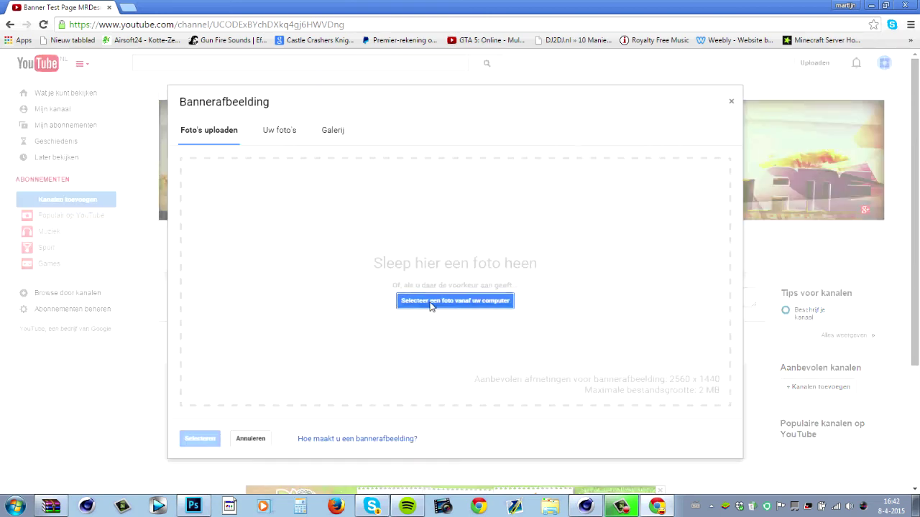
# Upload the Youtube-Banner-Template-By-MR-Designs JPEG from the computer and apply it as the banner.
pyautogui.click(411, 302)
pyautogui.moveTo(288, 256); pyautogui.dragTo(287, 337)
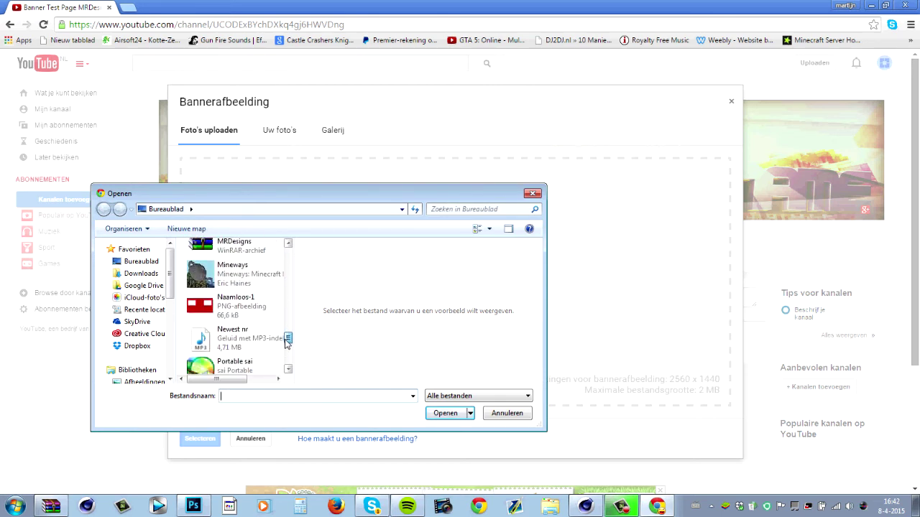
pyautogui.moveTo(286, 337); pyautogui.dragTo(287, 367)
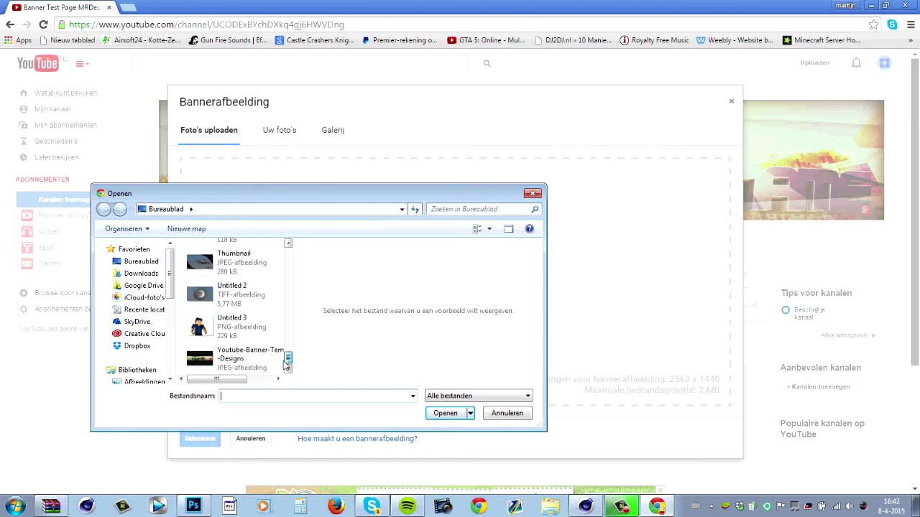
pyautogui.click(255, 363)
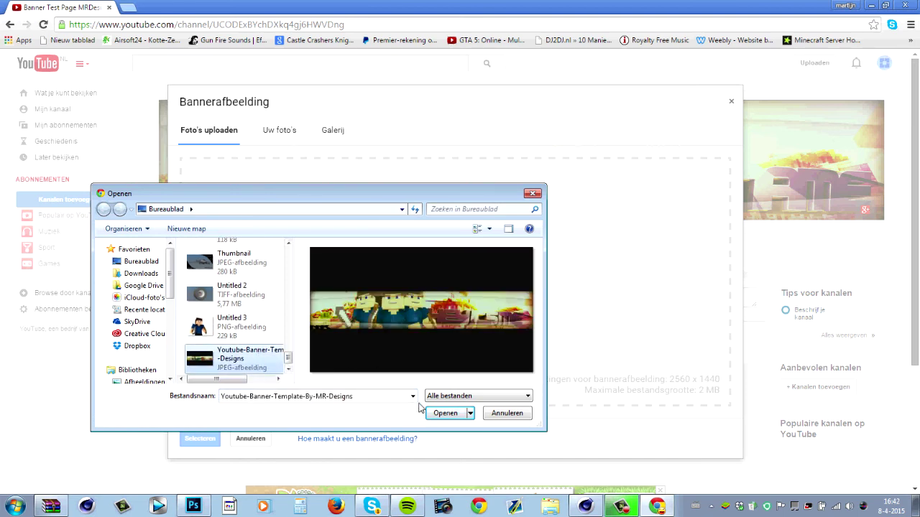
pyautogui.click(446, 414)
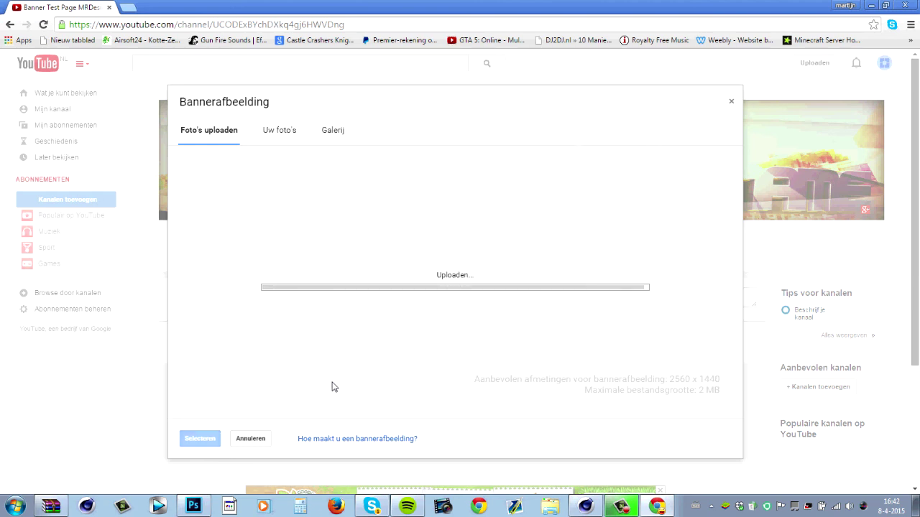
pyautogui.click(201, 440)
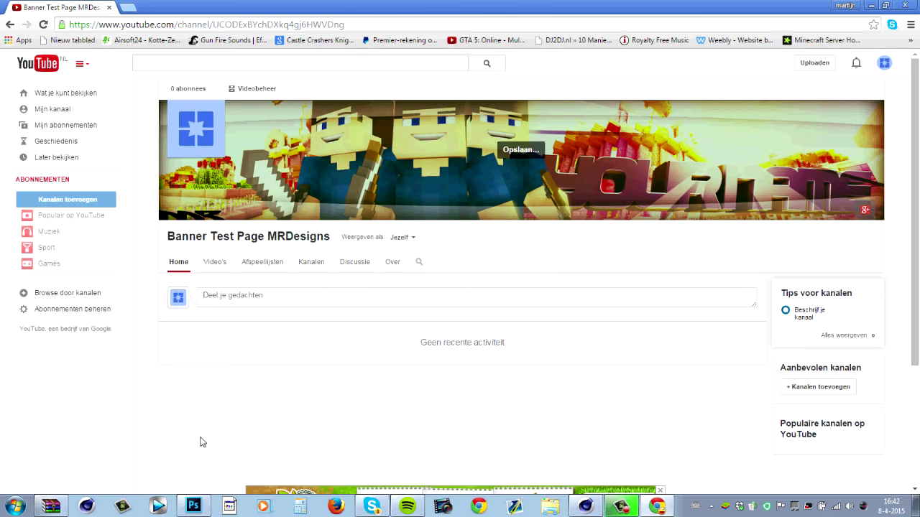